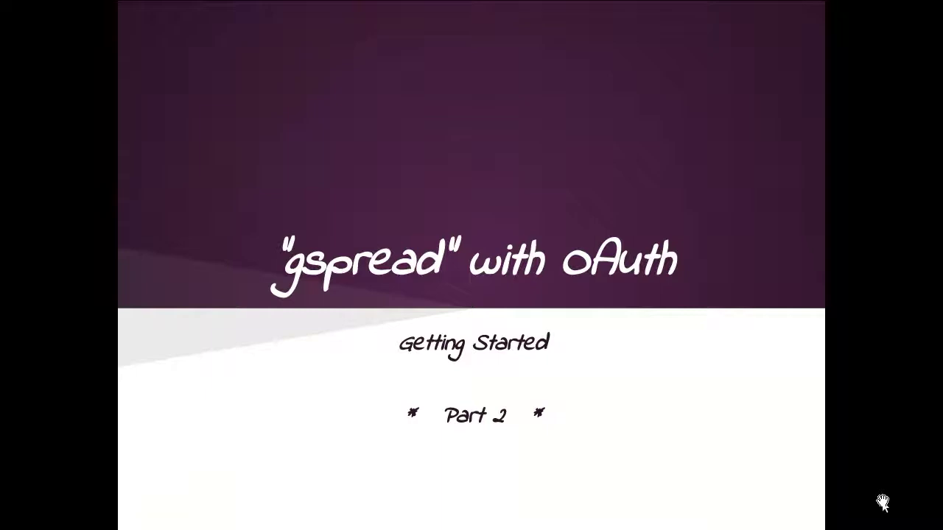
# Advance two slides to the Notes slide on using Google's API Console for OAuth2 credentials
pyautogui.press('Right')
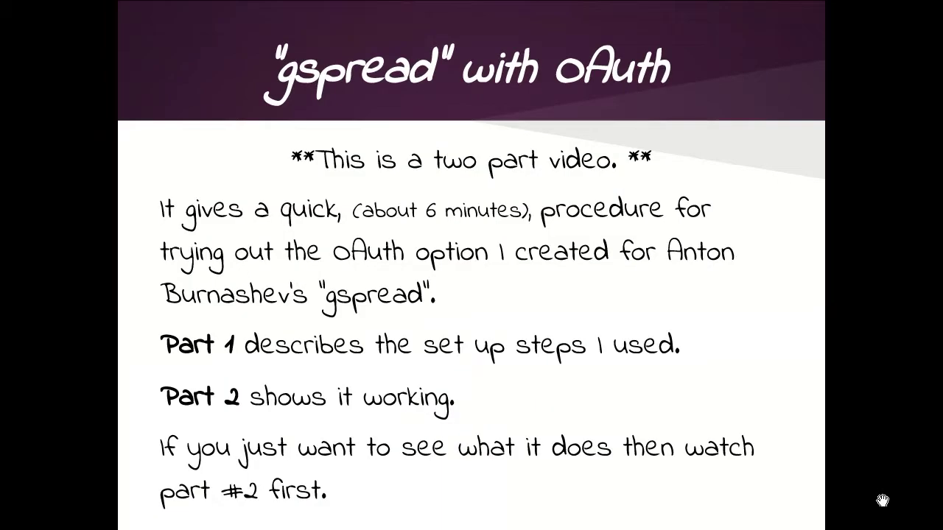
pyautogui.press('Right')
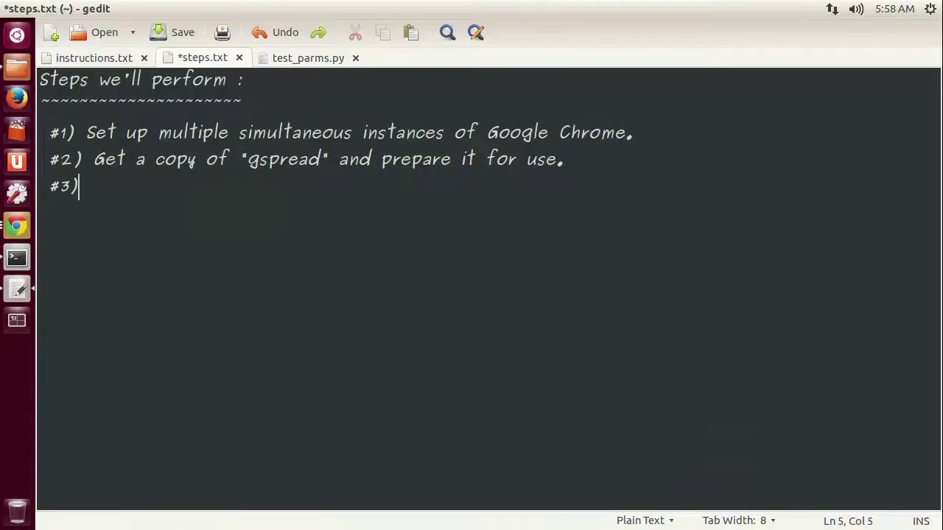
pyautogui.write('Use Google\'s "API Console" to establish credentials for an OAuth2 project.')
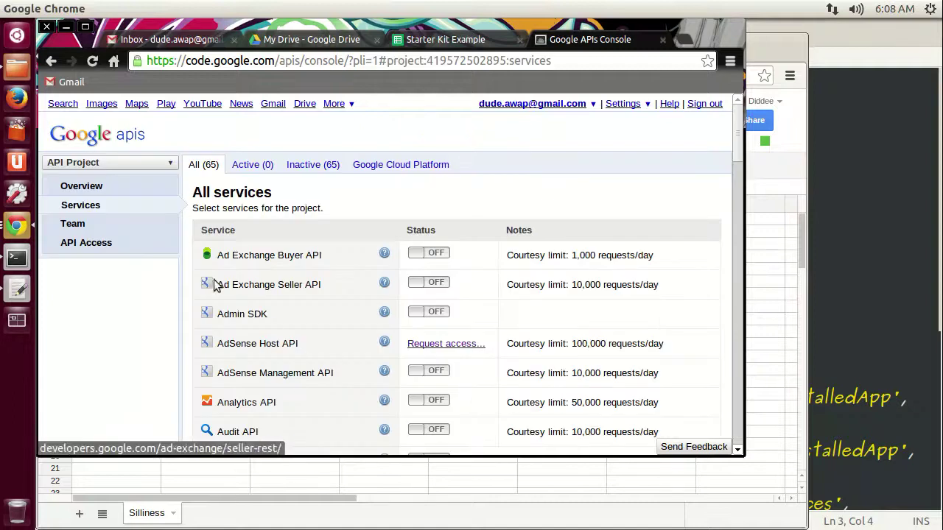
# Begin an OAuth 2.0 client ID with product name GSpread Demo, then open the account's Google+ page
pyautogui.click(86, 244)
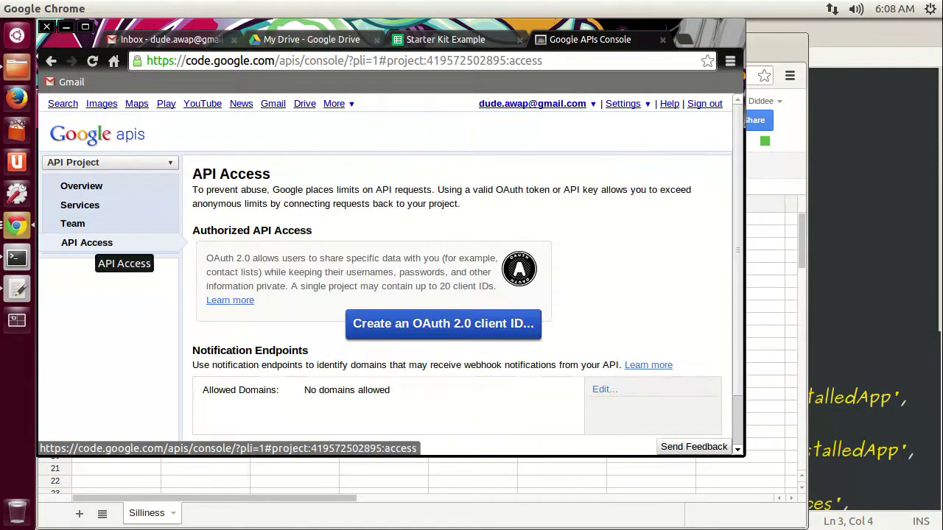
pyautogui.click(414, 324)
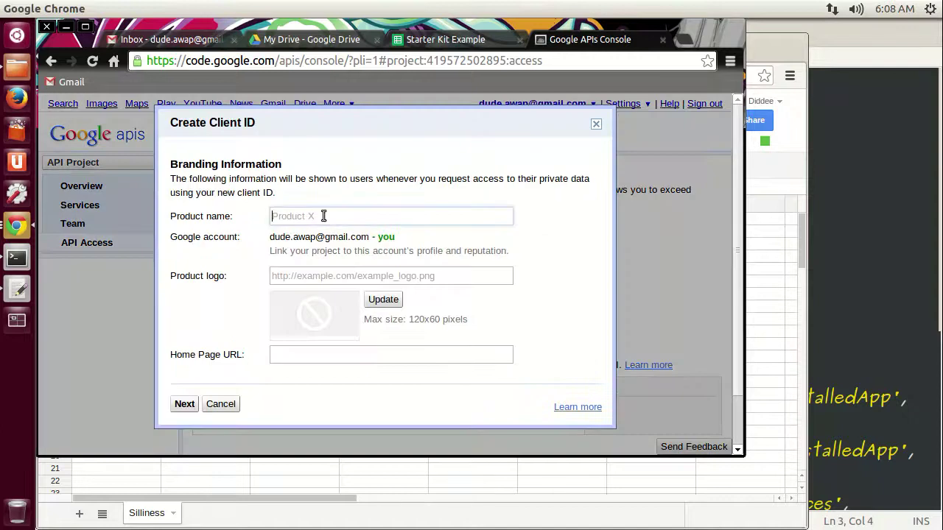
pyautogui.write('GSpread Demo')
pyautogui.press('Tab')
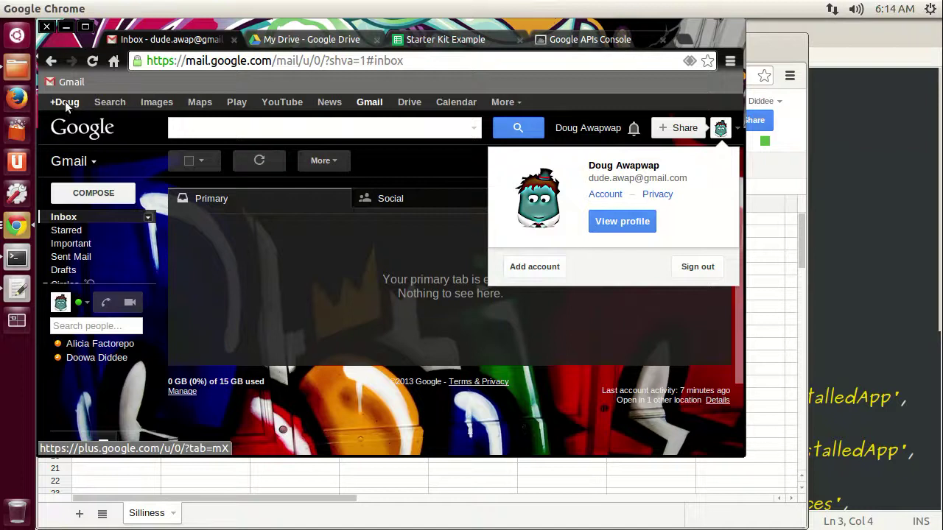
pyautogui.click(65, 101)
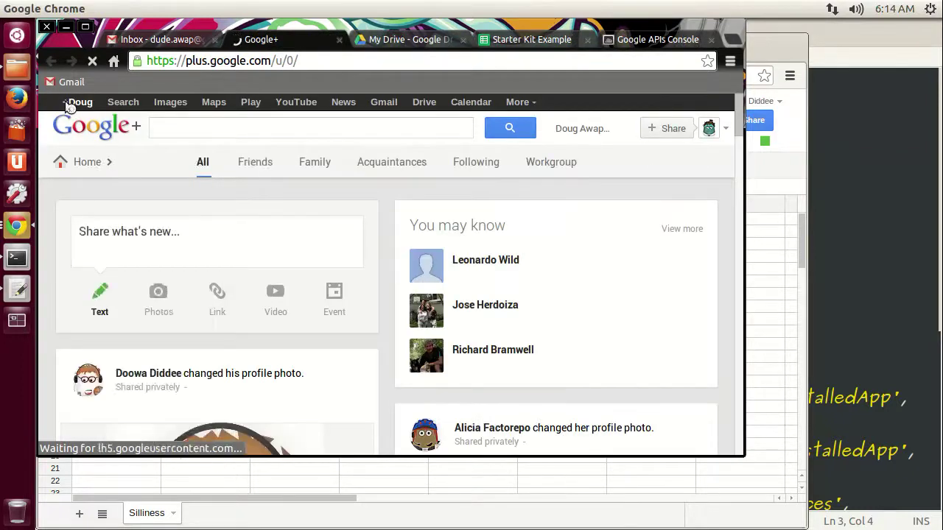
# View the account's Google+ profile photo at full size, then go back to the APIs Console tab
pyautogui.moveTo(60, 162)
pyautogui.click(93, 203)
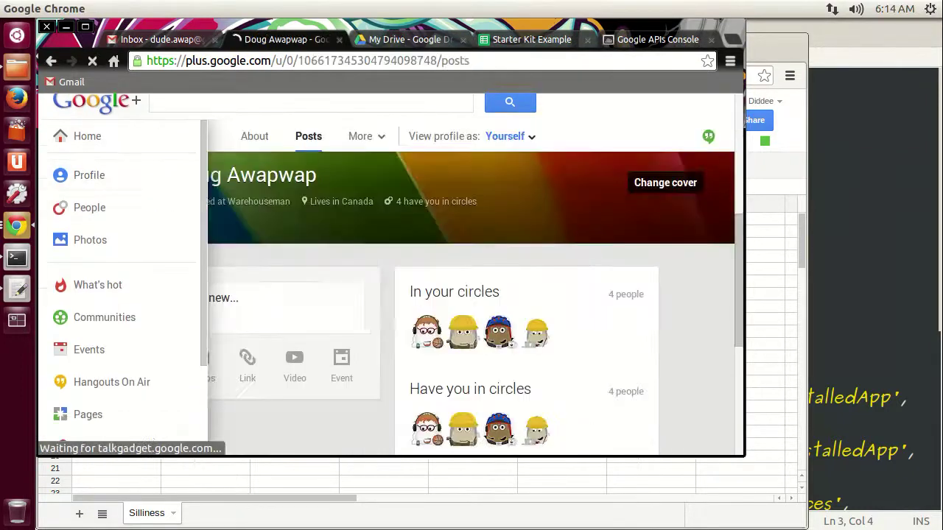
pyautogui.click(131, 199)
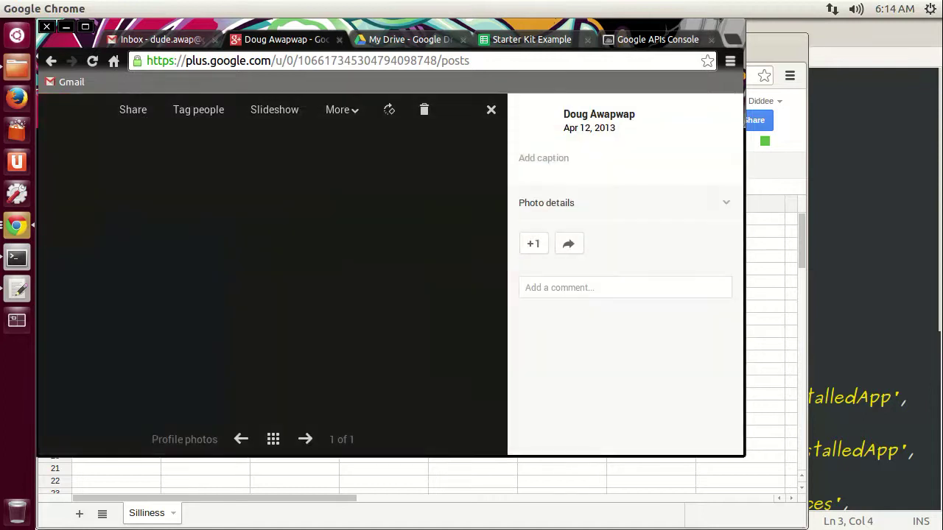
pyautogui.click(626, 39)
# Use the pasted profile photo as product logo and create an installed-application client ID
pyautogui.rightClick(286, 275)
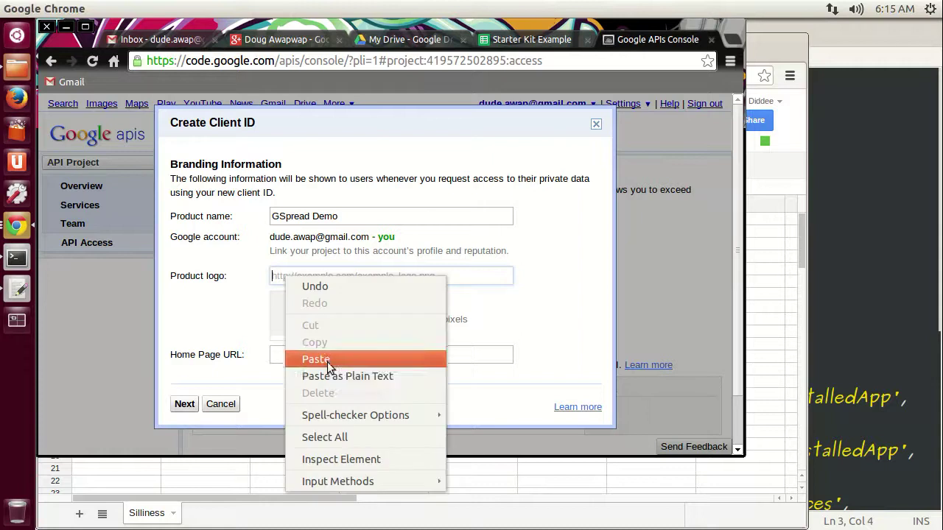
pyautogui.click(327, 375)
pyautogui.click(383, 300)
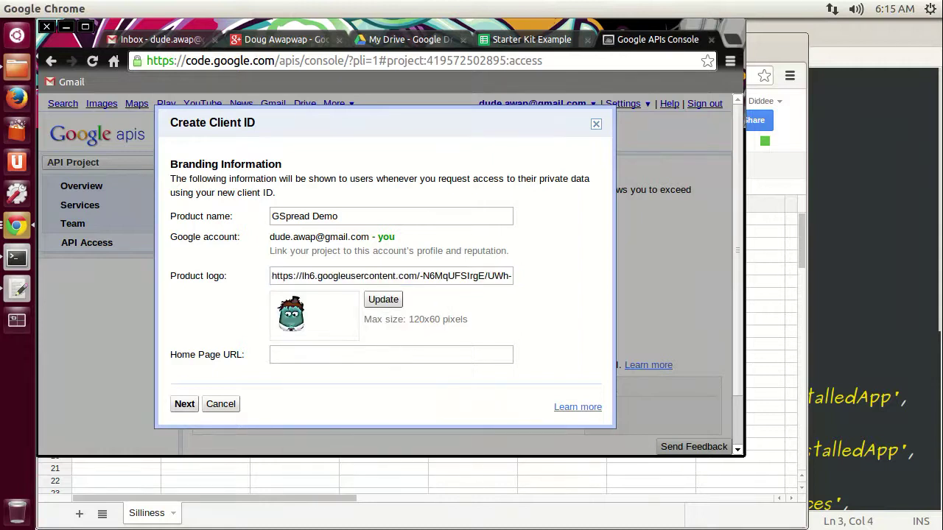
pyautogui.click(184, 404)
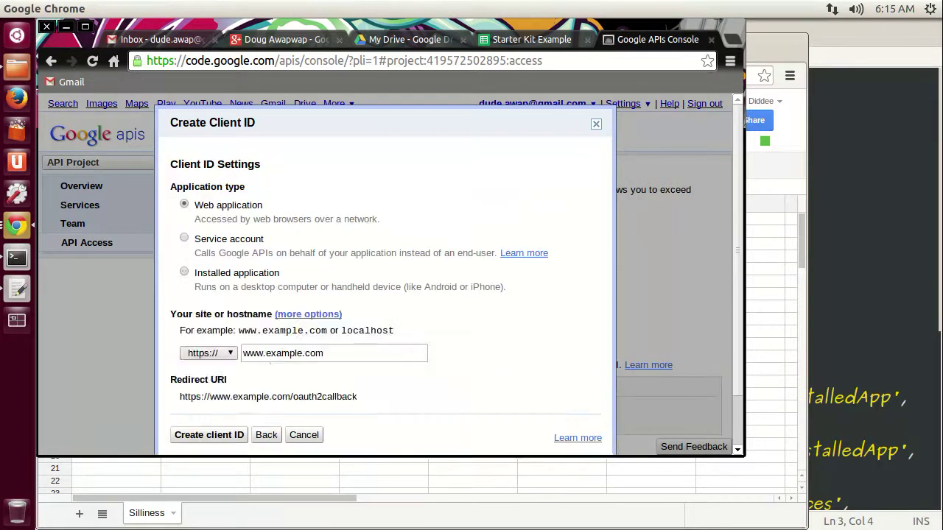
pyautogui.click(184, 272)
pyautogui.click(221, 417)
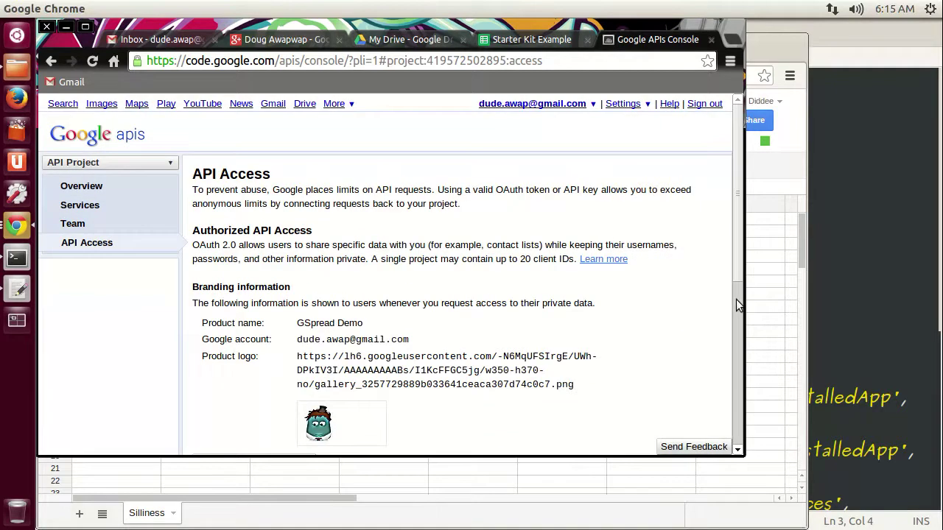
# Copy the new client ID and client secret from the console
pyautogui.scroll(-5, 706, 305)
pyautogui.moveTo(200, 193); pyautogui.dragTo(470, 213)
pyautogui.rightClick(471, 200)
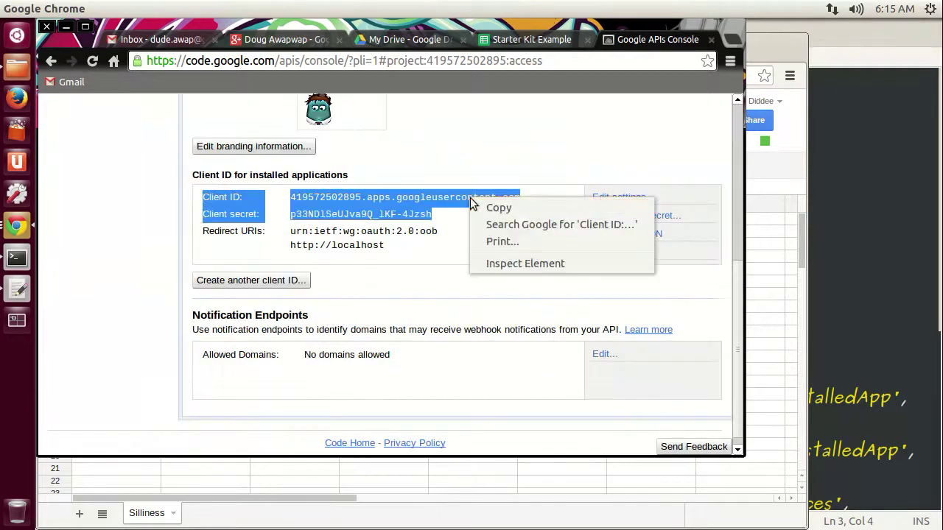
pyautogui.click(476, 207)
# Paste the new client ID over the old value in test_parms.py and remove the leftover label lines
pyautogui.click(827, 290)
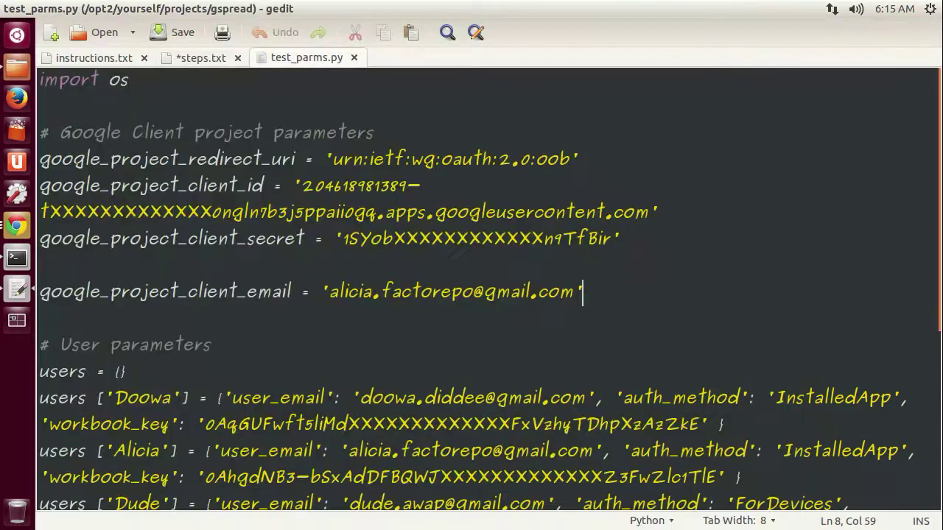
pyautogui.moveTo(300, 185); pyautogui.dragTo(656, 213)
pyautogui.hotkey('ctrl', 'v')
pyautogui.moveTo(300, 186); pyautogui.dragTo(22, 221)
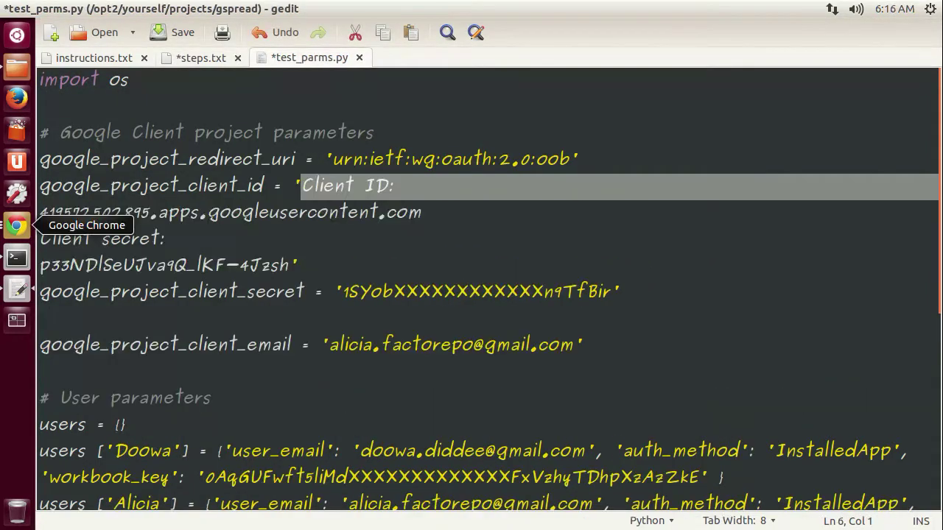
pyautogui.press('Delete')
pyautogui.press('End')
pyautogui.hotkey('shift', 'Down')
pyautogui.hotkey('shift', 'Down')
pyautogui.hotkey('shift', 'End')
pyautogui.hotkey('shift', 'Left')
pyautogui.press('Delete')
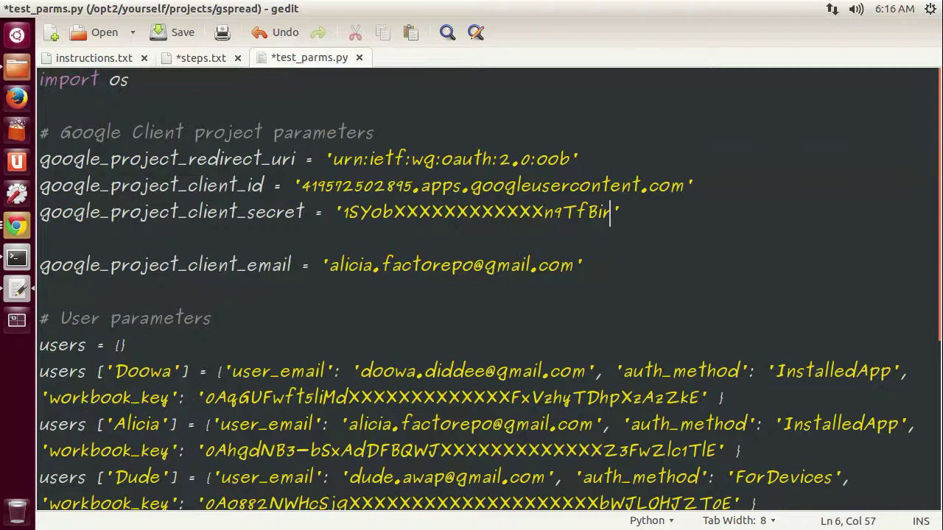
# Replace the old client secret with the new one and clean up its line
pyautogui.hotkey('shift', 'Left')
pyautogui.hotkey('shift', 'Left')
pyautogui.hotkey('shift', 'Left')
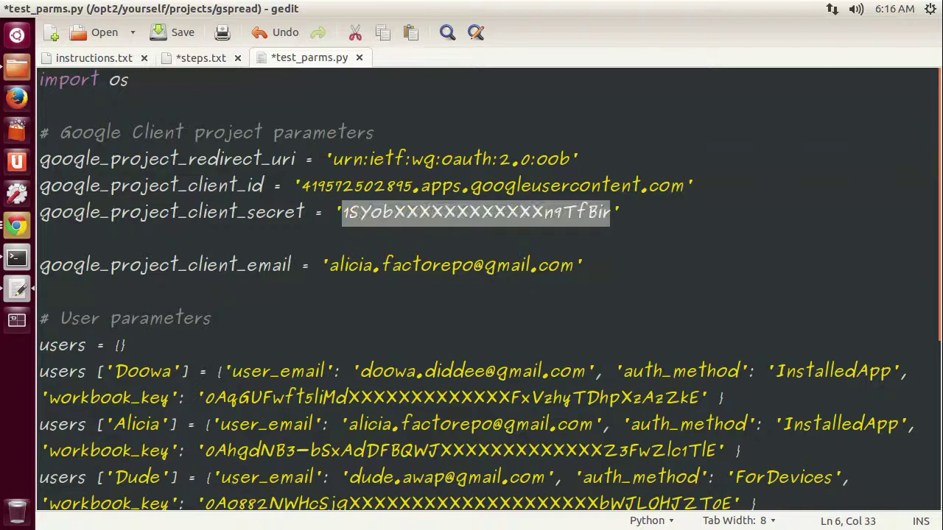
pyautogui.press('Delete')
pyautogui.hotkey('ctrl', 'v')
pyautogui.press('Home')
pyautogui.hotkey('shift', 'Up')
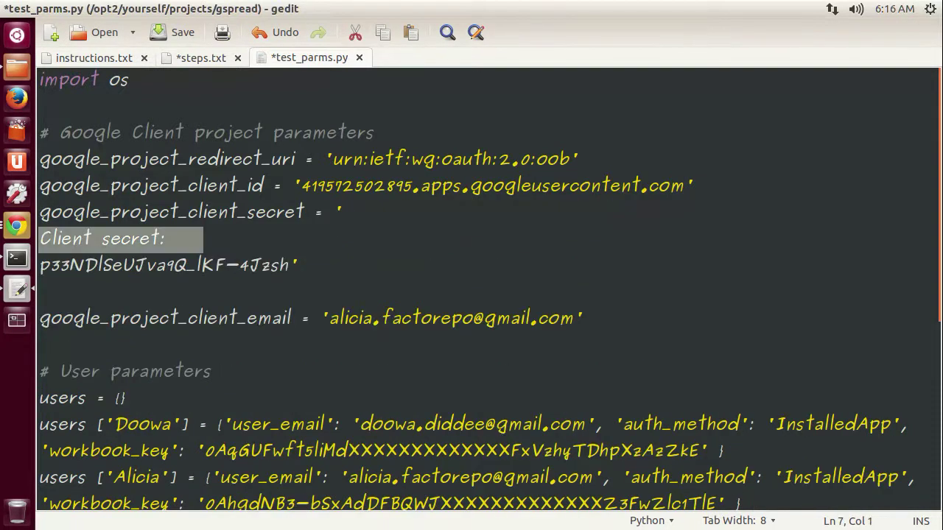
pyautogui.press('Delete')
pyautogui.press('BackSpace')
# Change the client email's user part to dude.awap and save test_parms.py
pyautogui.press('Down')
pyautogui.press('Down')
pyautogui.hotkey('ctrl', 's')
pyautogui.hotkey('ctrl', 'shift', 'Right')
pyautogui.hotkey('ctrl', 'shift', 'Right')
pyautogui.write('dude.awap')
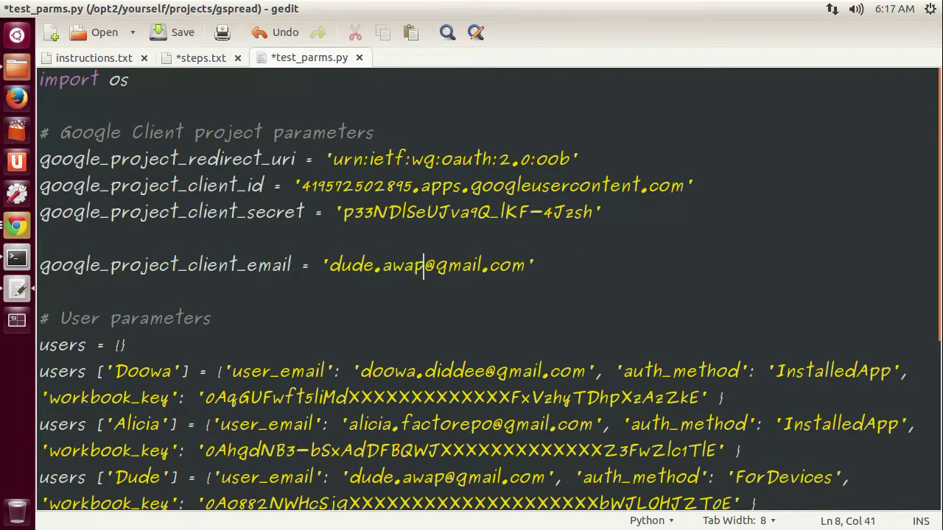
pyautogui.hotkey('ctrl', 's')
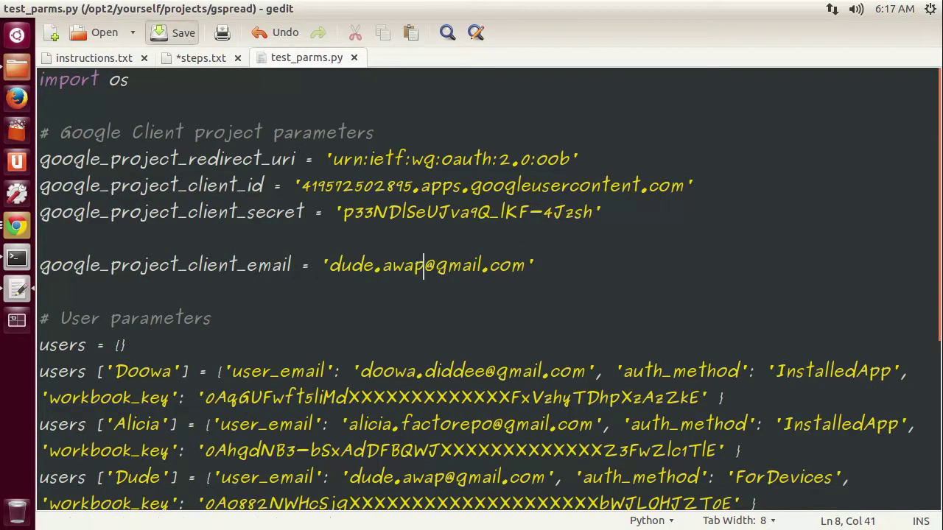
# Copy the Starter Kit Example sheet key into Dude's workbook_key
pyautogui.click(17, 226)
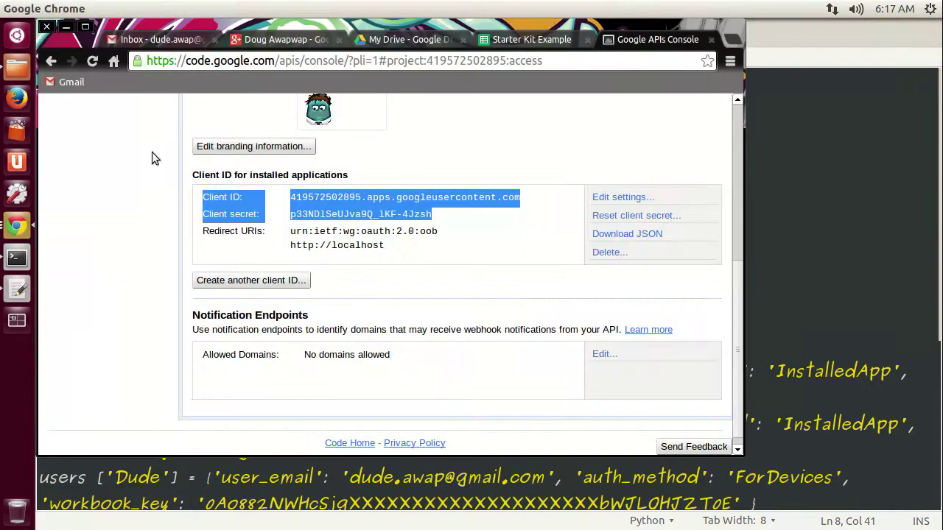
pyautogui.click(520, 41)
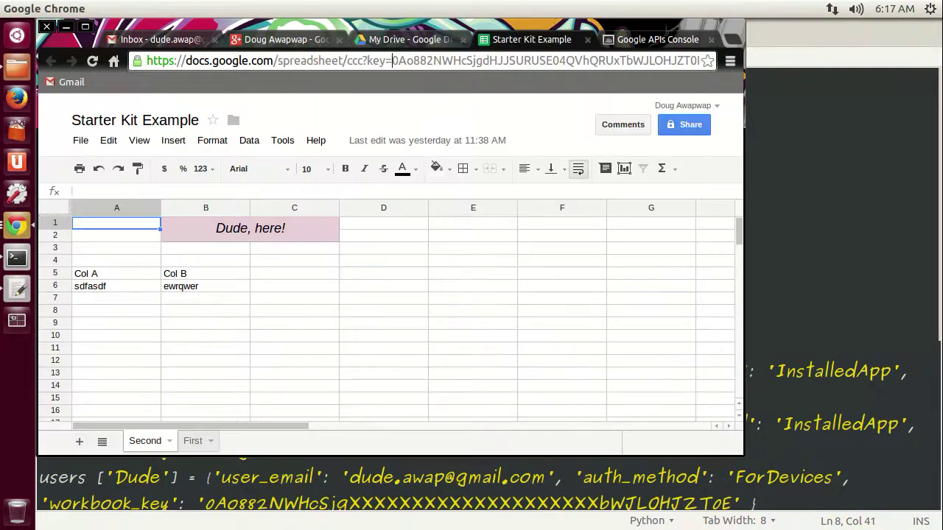
pyautogui.doubleClick(397, 61)
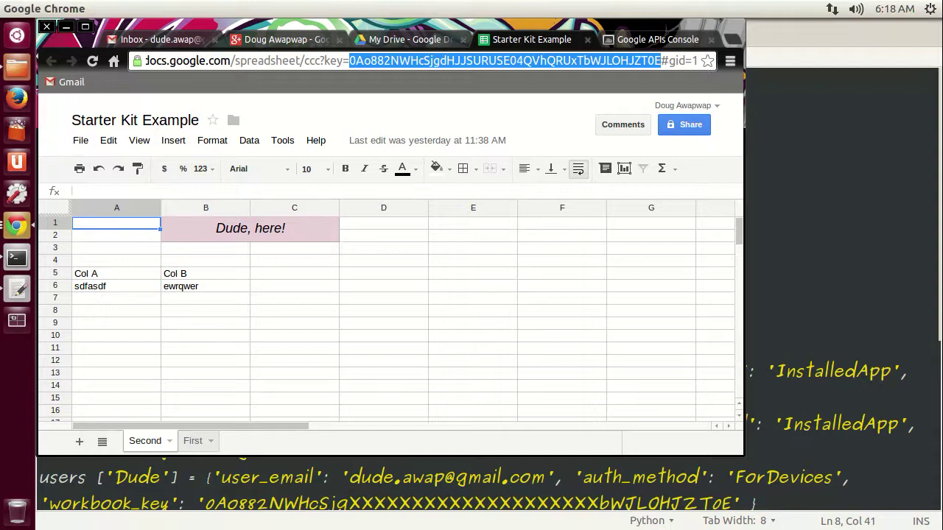
pyautogui.click(207, 503)
pyautogui.doubleClick(207, 503)
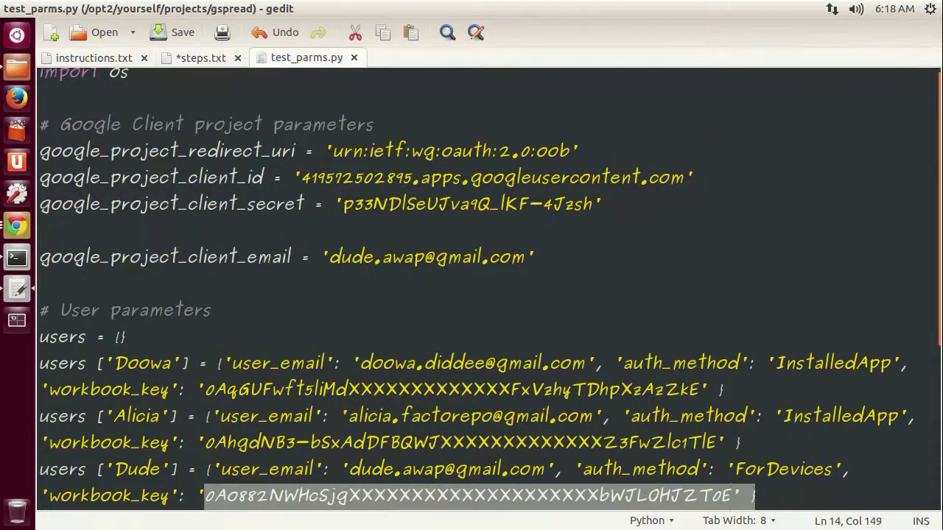
pyautogui.hotkey('ctrl', 'v')
# Copy the GSpread Demo sheet key into Alicia's workbook_key
pyautogui.click(17, 226)
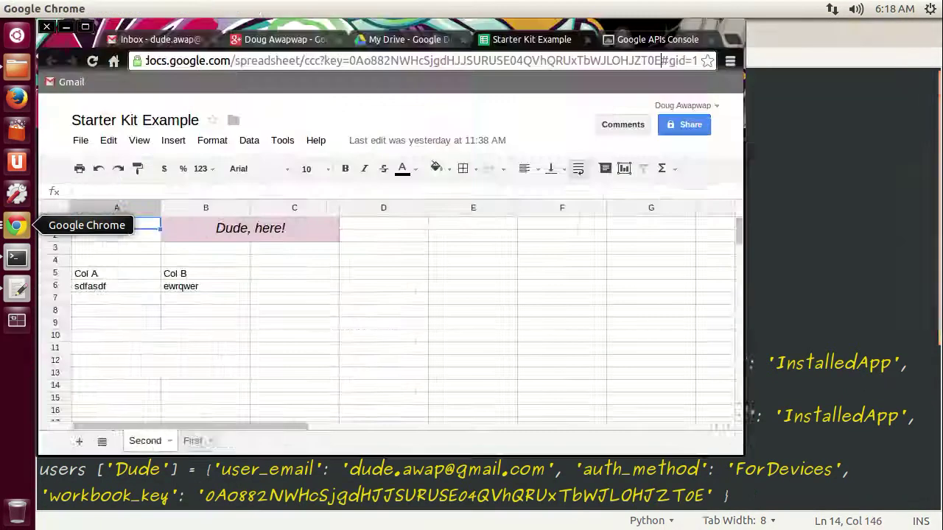
pyautogui.click(17, 226)
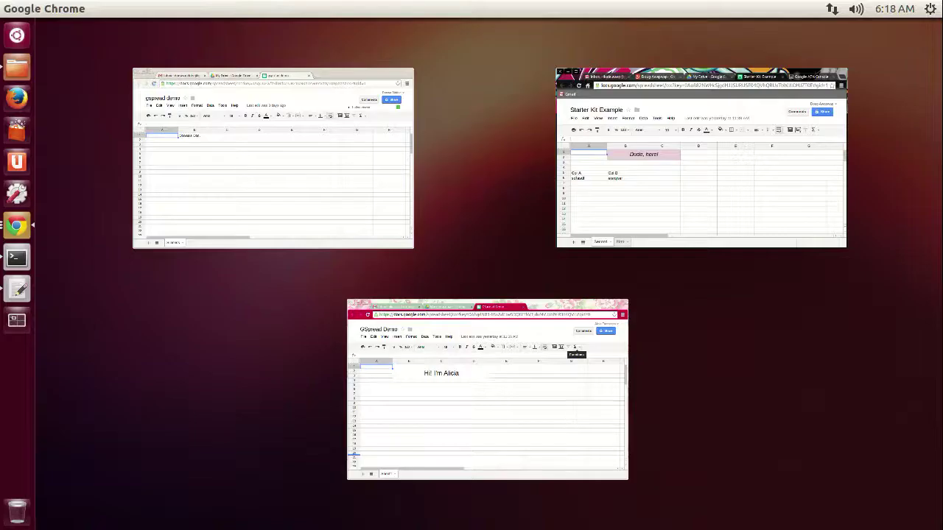
pyautogui.click(603, 457)
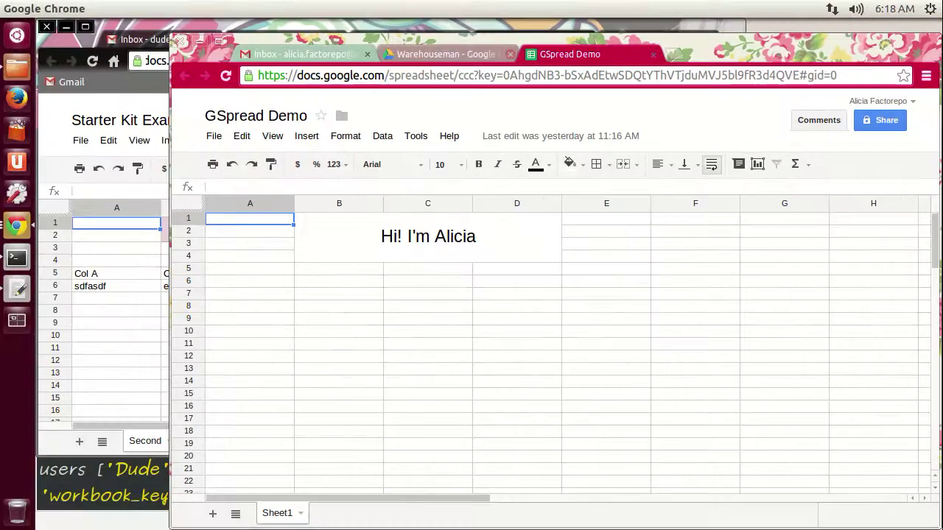
pyautogui.moveTo(503, 75); pyautogui.dragTo(799, 75)
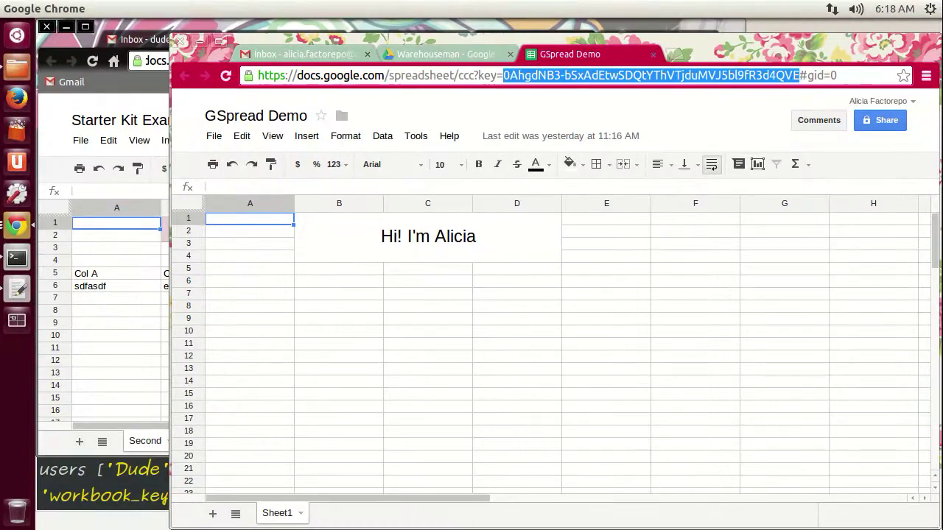
pyautogui.click(17, 289)
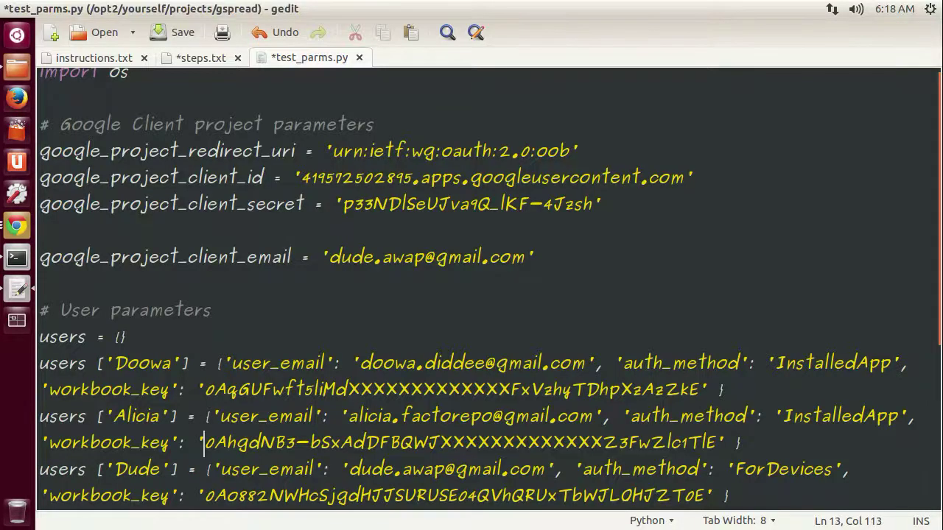
pyautogui.moveTo(204, 442); pyautogui.dragTo(714, 442)
pyautogui.hotkey('ctrl', 'v')
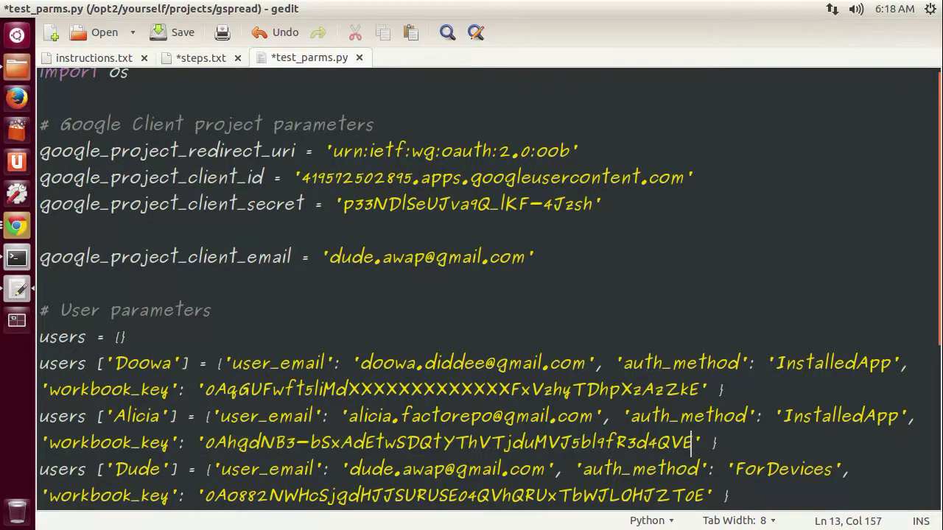
# Paste the gspread demo sheet key over Doowa's placeholder workbook_key and save test_parms.py
pyautogui.click(17, 226)
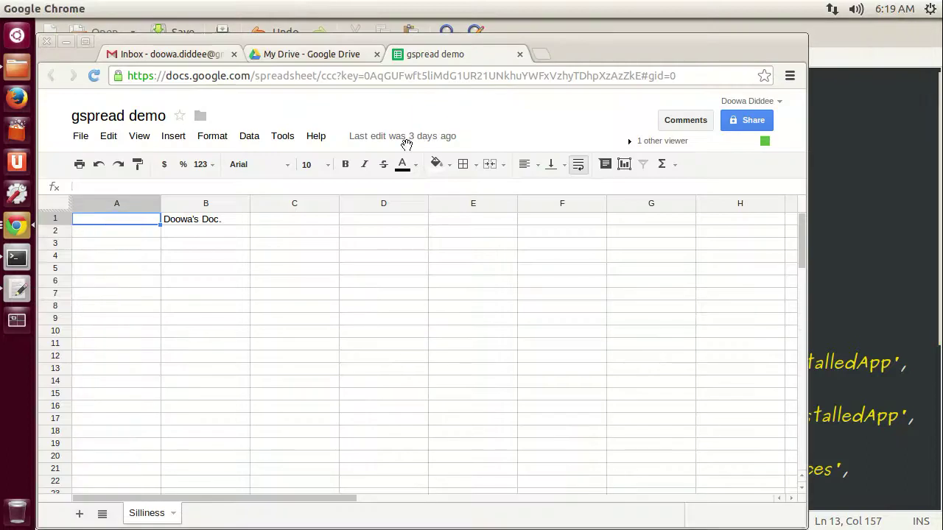
pyautogui.click(364, 75)
pyautogui.hotkey('shift', 'End')
pyautogui.hotkey('shift', 'Left')
pyautogui.hotkey('shift', 'Left')
pyautogui.hotkey('shift', 'Left')
pyautogui.hotkey('shift', 'Left')
pyautogui.hotkey('shift', 'Left')
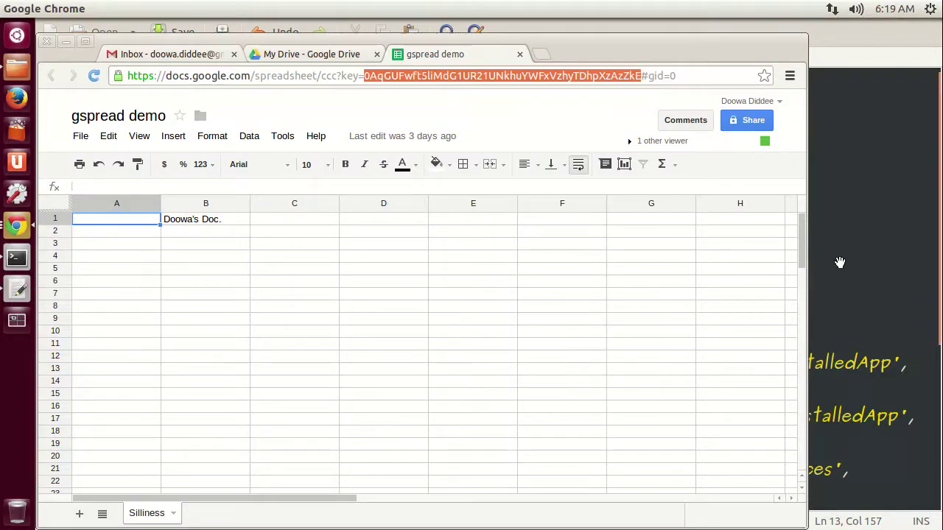
pyautogui.click(838, 263)
pyautogui.click(206, 389)
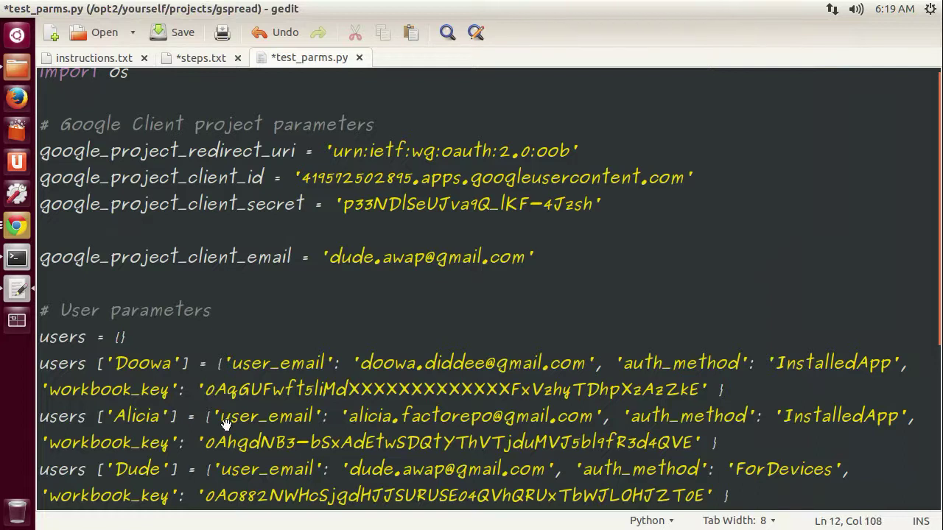
pyautogui.hotkey('shift', 'End')
pyautogui.hotkey('shift', 'Left')
pyautogui.hotkey('shift', 'Left')
pyautogui.hotkey('shift', 'Left')
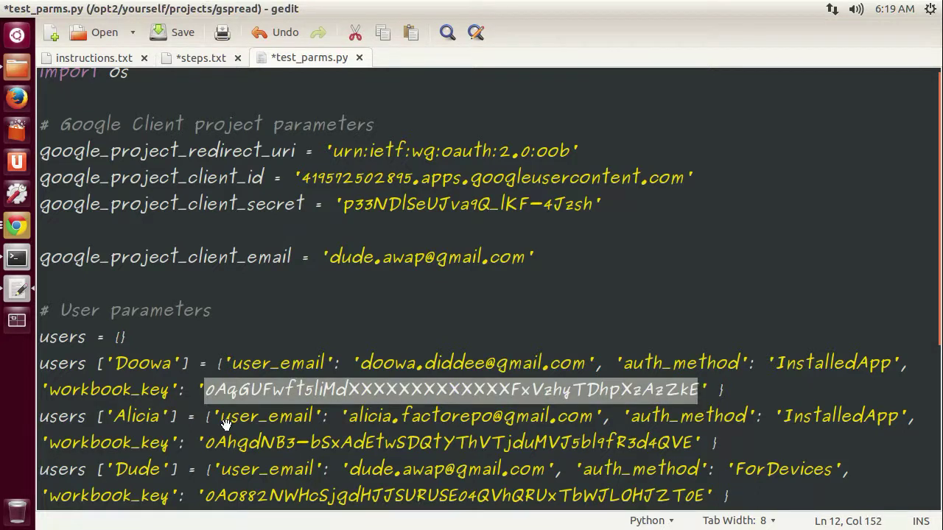
pyautogui.hotkey('ctrl', 'v')
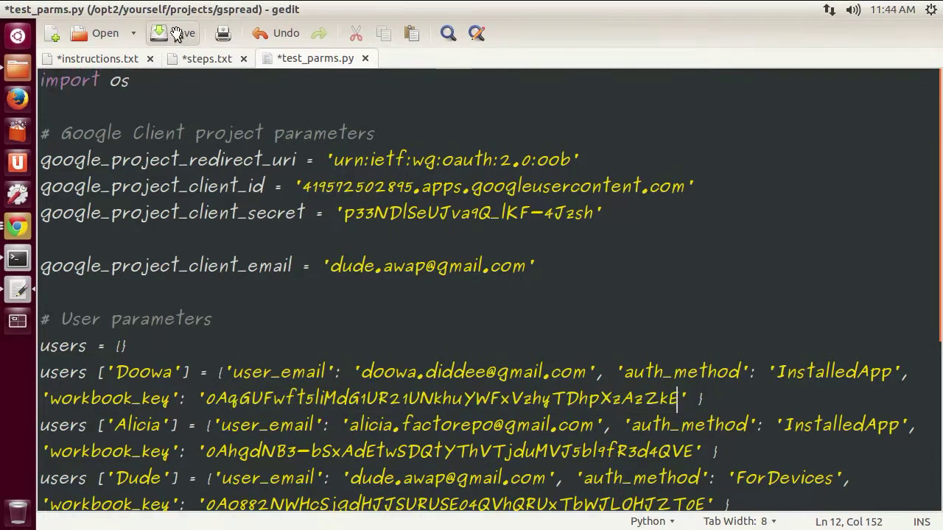
pyautogui.click(177, 33)
# Run ./test_gOAuth.py normal Dude in the terminal
pyautogui.click(18, 258)
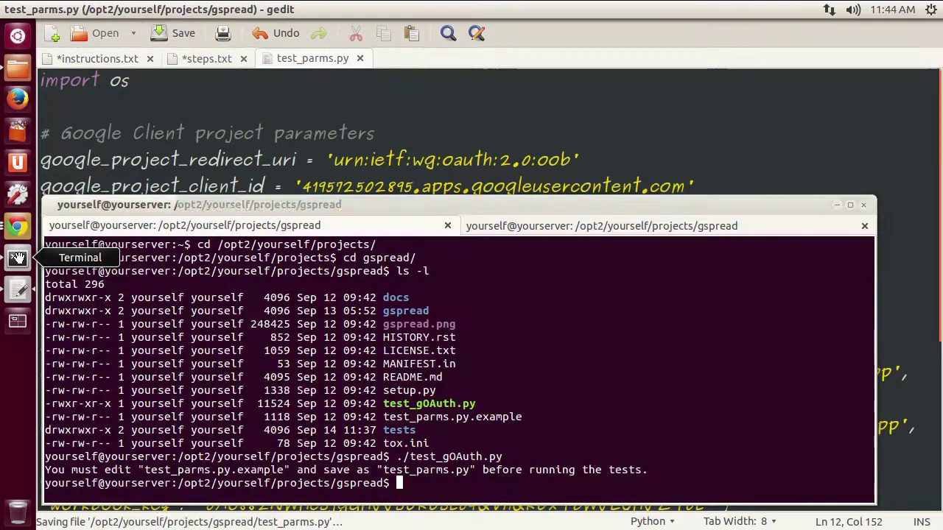
pyautogui.press('Up')
pyautogui.press('Return')
pyautogui.press('Up')
pyautogui.write('normal')
pyautogui.press('Return')
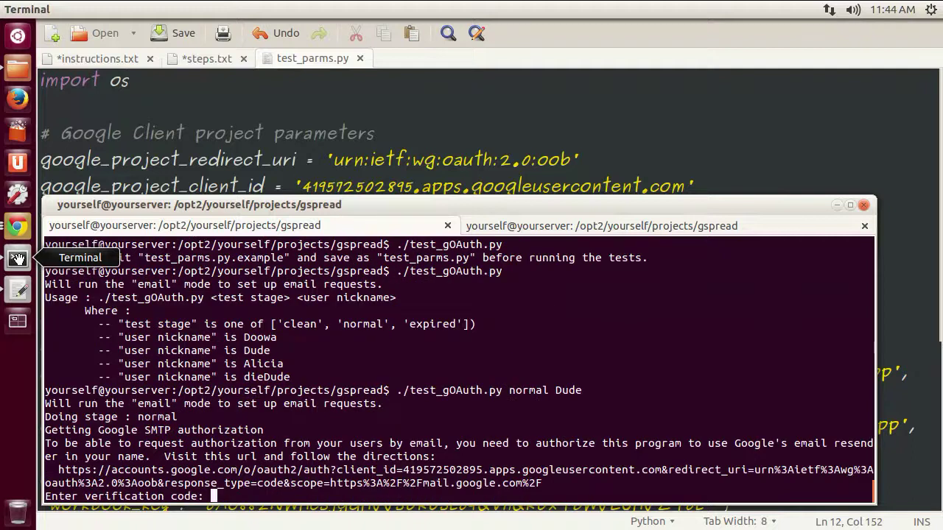
# Copy the Google authorization URL the script prints
pyautogui.moveTo(543, 484); pyautogui.dragTo(56, 469)
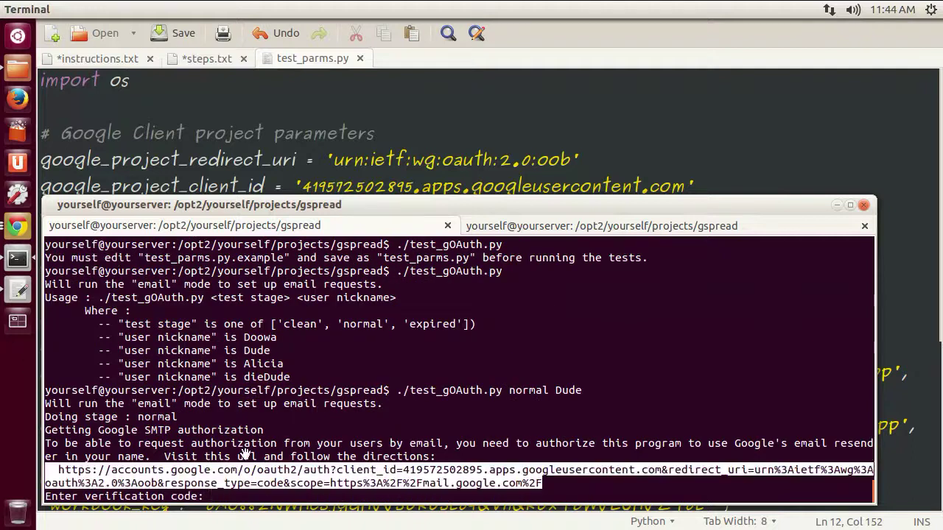
pyautogui.rightClick(56, 470)
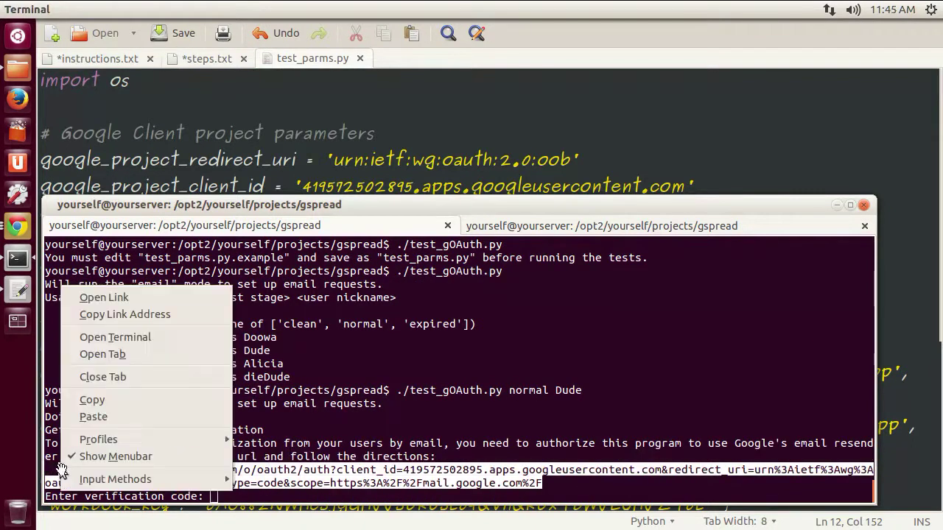
pyautogui.click(81, 400)
pyautogui.click(18, 226)
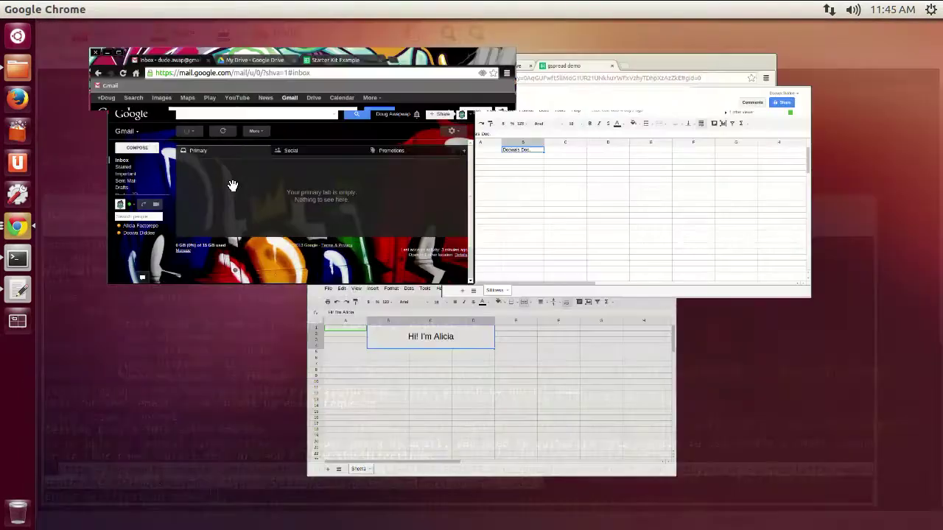
# Open the authorization URL in Dude's browser, accept GSpread Demo's mail access, and drag the code to the terminal
pyautogui.click(231, 185)
pyautogui.click(529, 36)
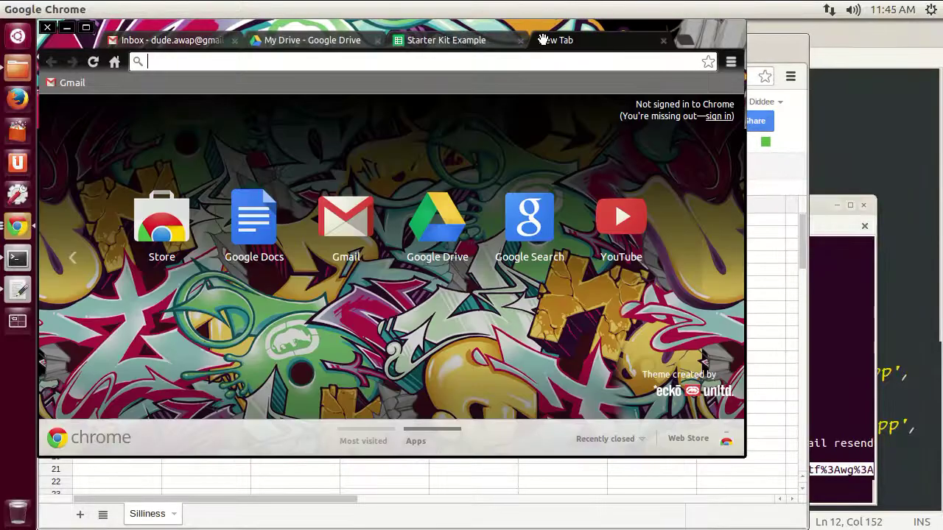
pyautogui.hotkey('ctrl', 'v')
pyautogui.press('Return')
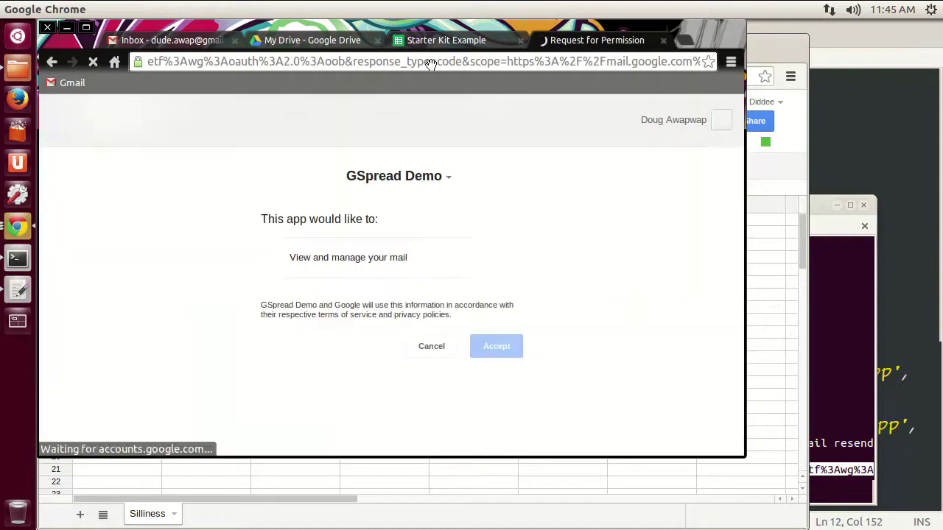
pyautogui.click(498, 394)
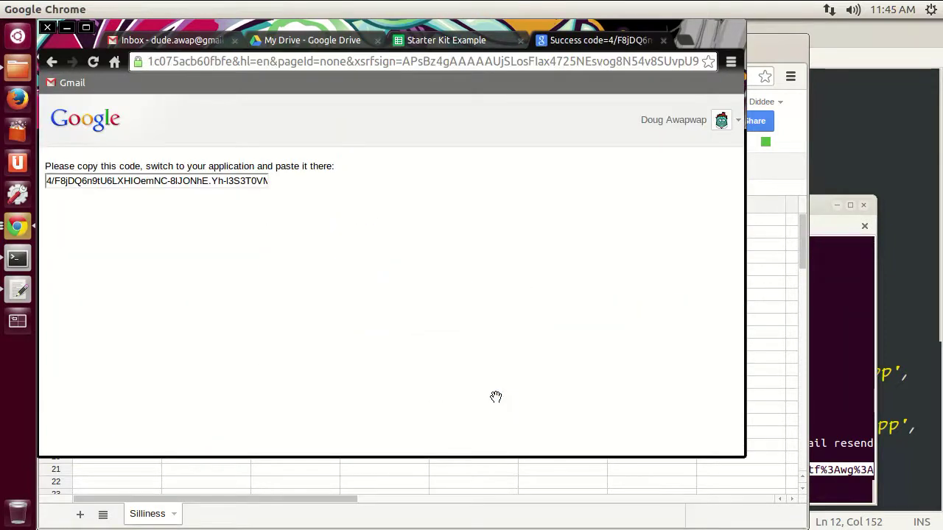
pyautogui.click(244, 180)
pyautogui.moveTo(244, 181); pyautogui.dragTo(839, 366)
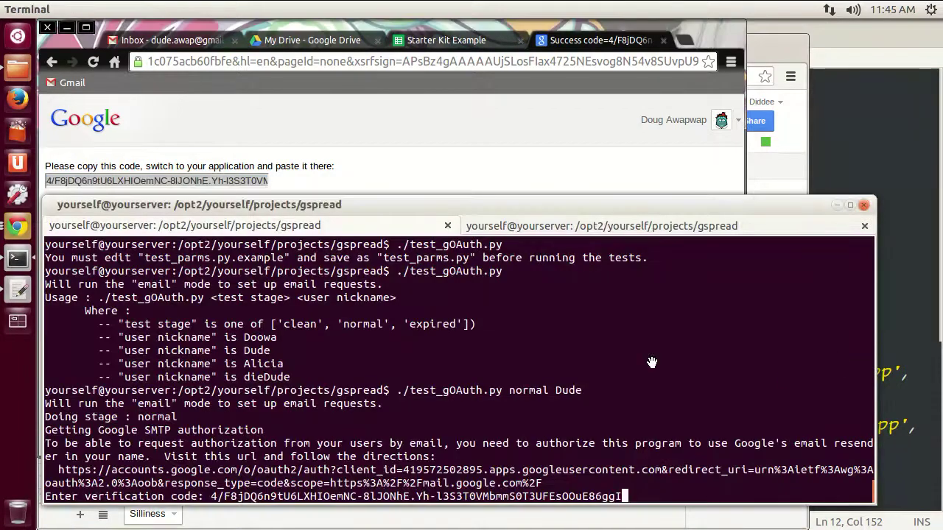
# Submit the verification code so the script gets tokens and emails the spreadsheet-access request
pyautogui.press('Return')
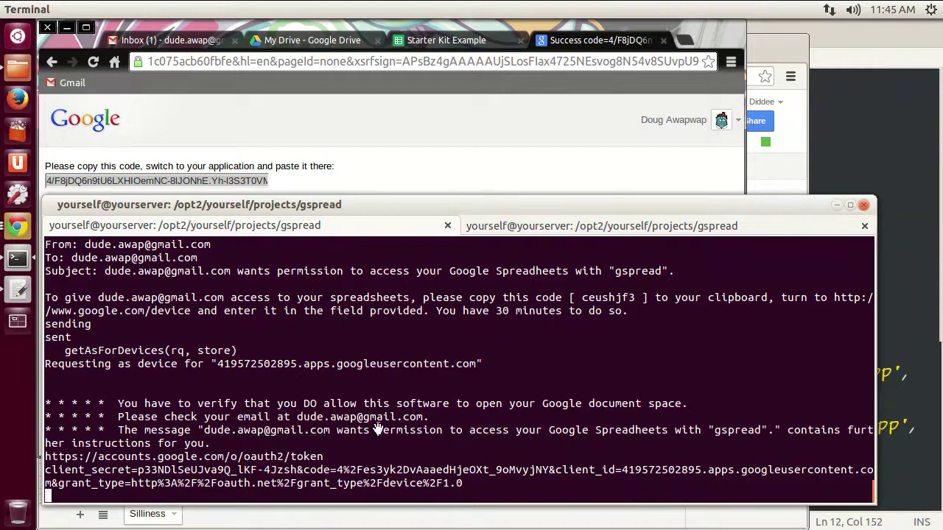
pyautogui.click(726, 37)
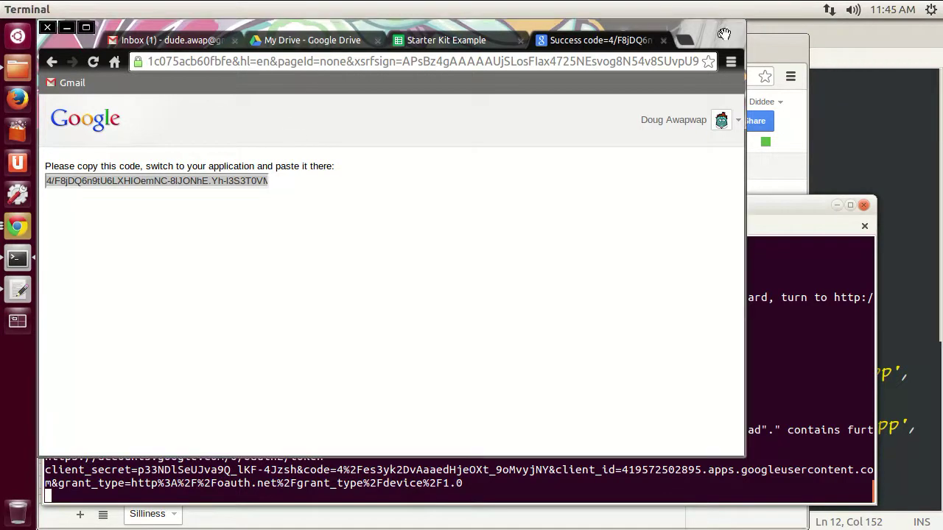
# Copy the one-time device code from the permission request email in Gmail
pyautogui.click(158, 40)
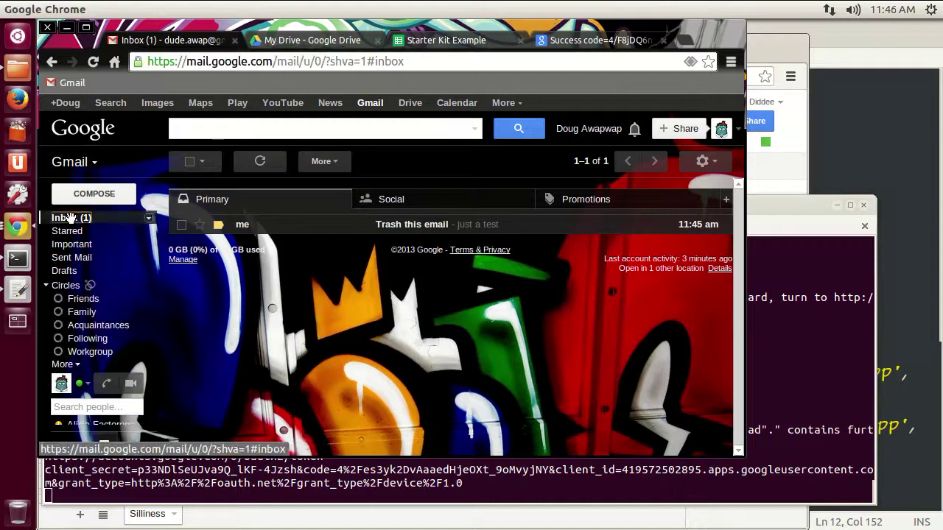
pyautogui.click(490, 224)
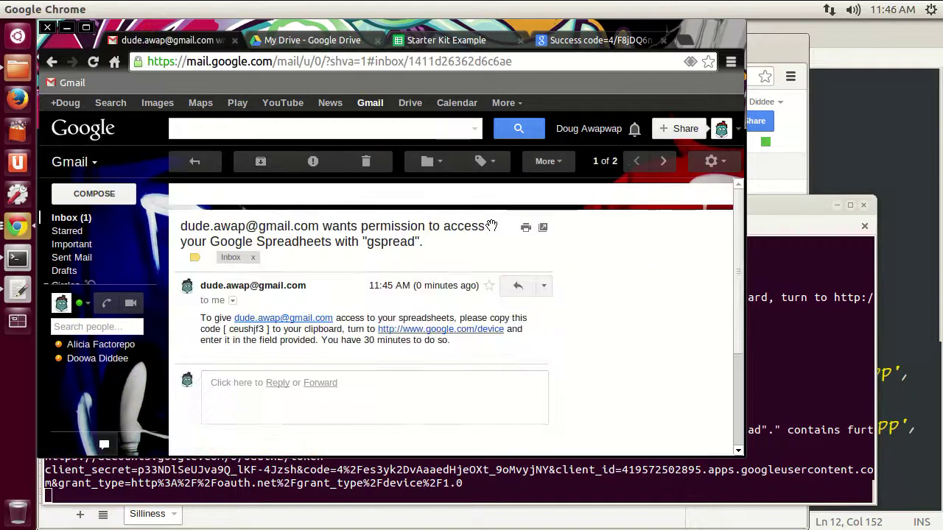
pyautogui.doubleClick(246, 328)
pyautogui.rightClick(245, 331)
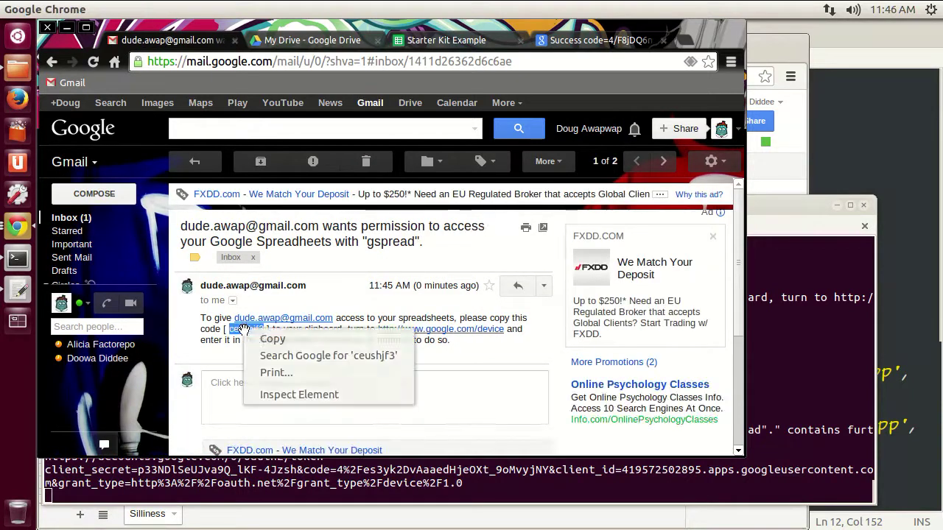
pyautogui.click(265, 339)
# Paste the code on the device authorization page and allow GSpread Demo spreadsheet access
pyautogui.click(438, 330)
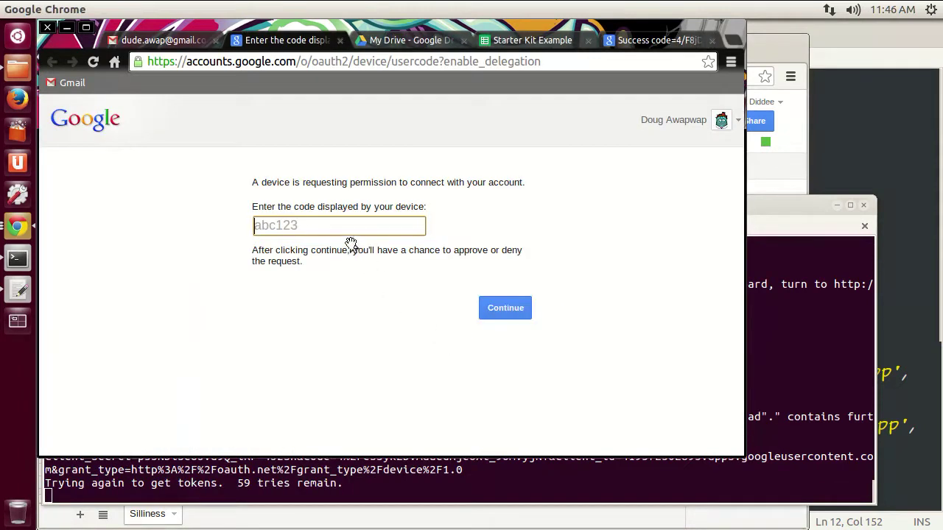
pyautogui.rightClick(332, 226)
pyautogui.click(349, 325)
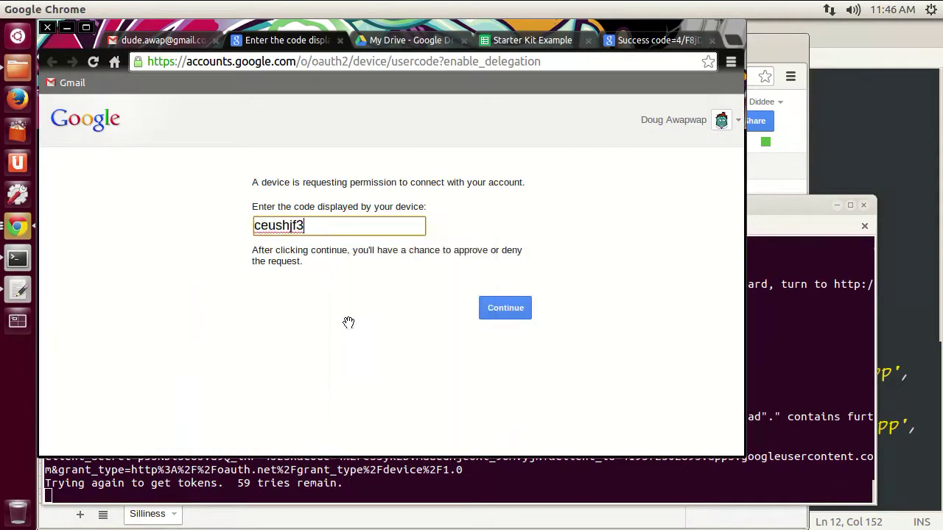
pyautogui.click(498, 306)
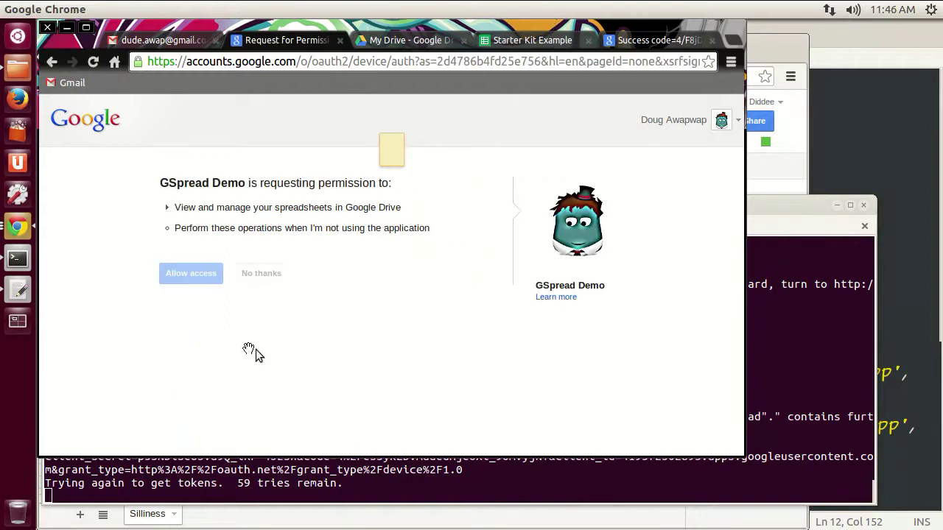
pyautogui.click(199, 273)
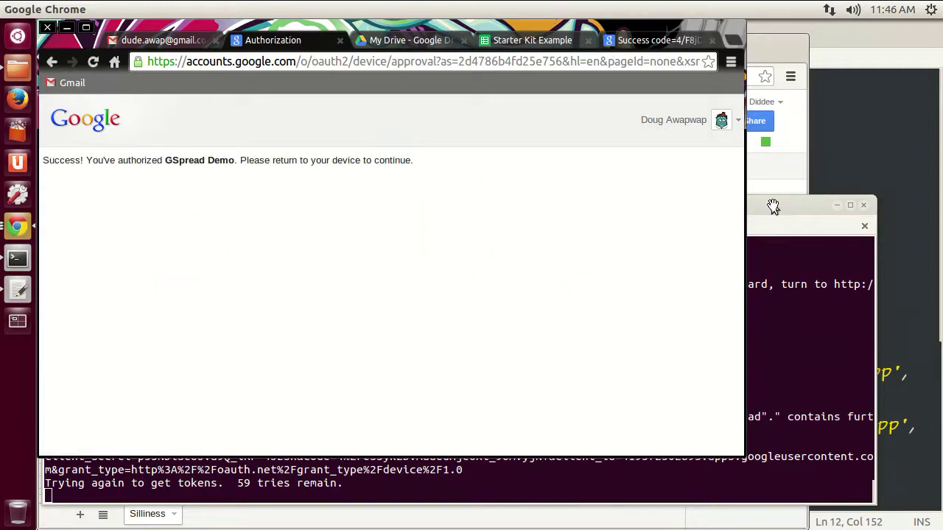
pyautogui.click(773, 206)
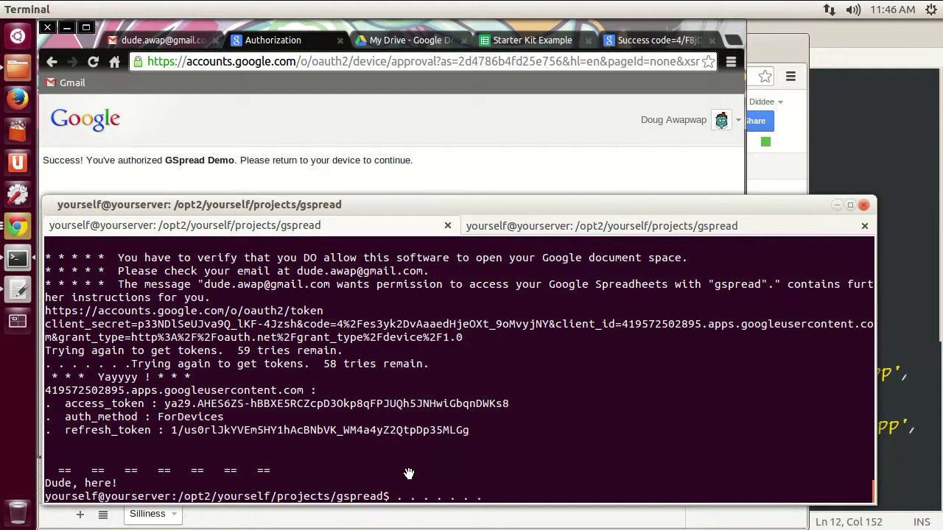
# Check that B1 of Starter Kit Example reads 'Dude, here!', then return to a fresh terminal prompt
pyautogui.click(520, 40)
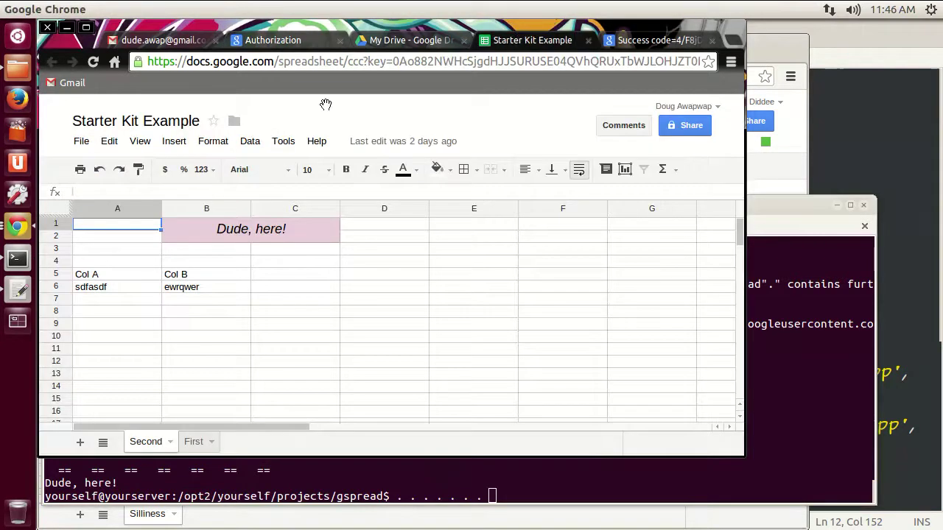
pyautogui.click(213, 235)
pyautogui.click(795, 376)
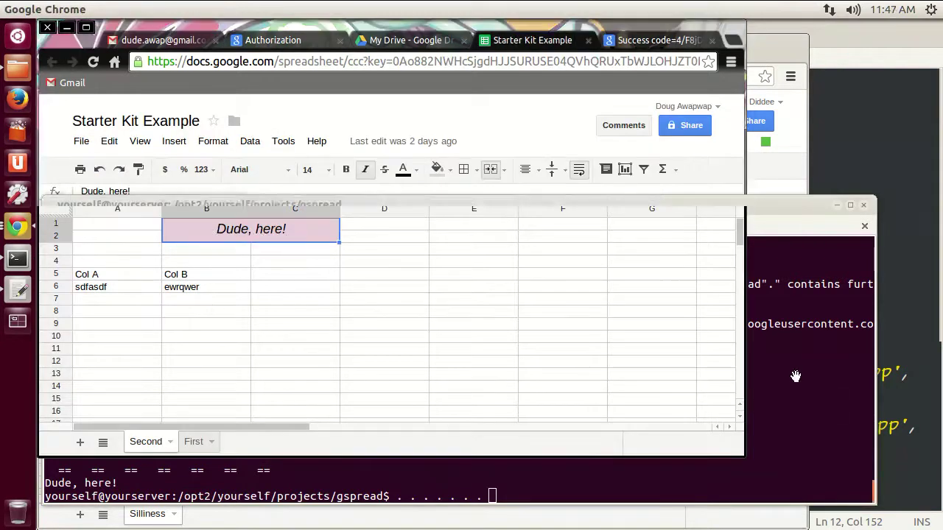
pyautogui.press('Return')
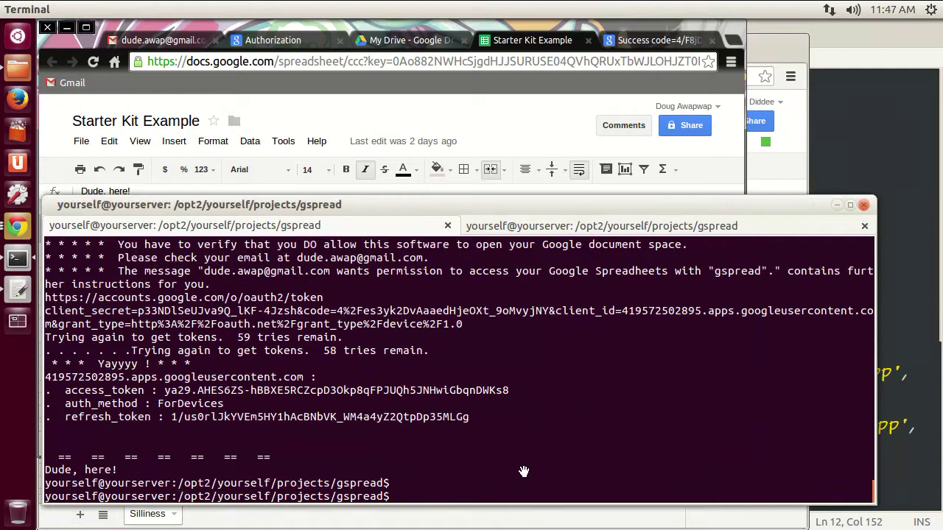
# Rerun the previous test_gOAuth.py command with the second user's name
pyautogui.press('Up')
pyautogui.press('BackSpace')
pyautogui.press('BackSpace')
pyautogui.press('BackSpace')
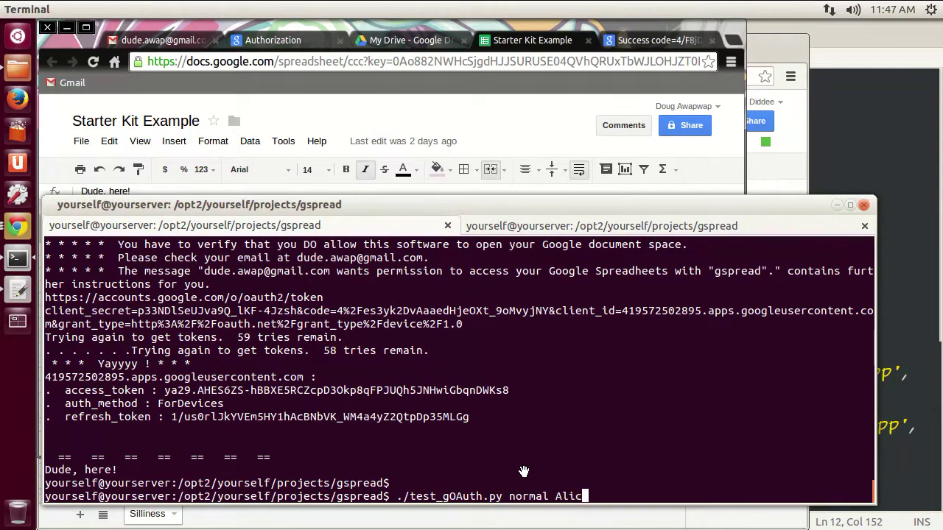
pyautogui.write('ia')
pyautogui.press('Return')
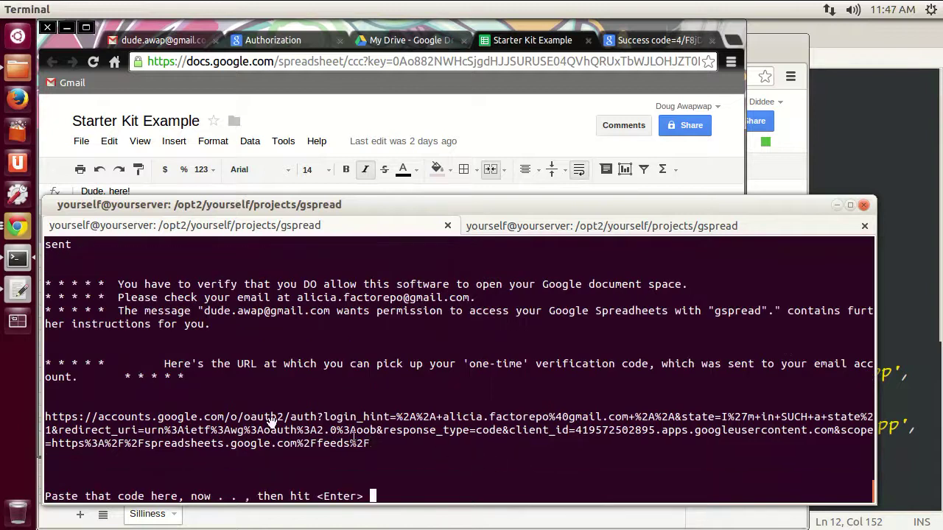
# Copy the printed authorization URL and bring up all open Chrome windows
pyautogui.doubleClick(52, 417)
pyautogui.rightClick(402, 431)
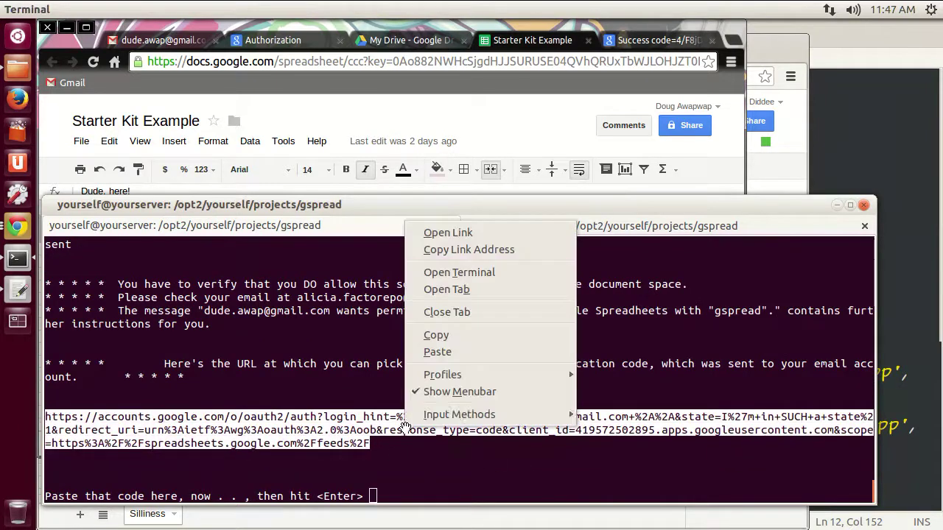
pyautogui.click(425, 336)
pyautogui.click(18, 226)
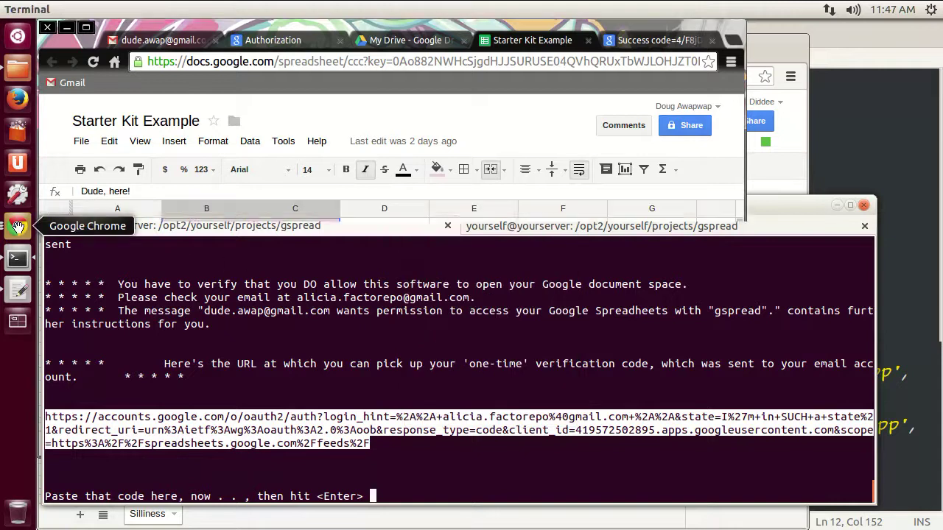
pyautogui.click(18, 226)
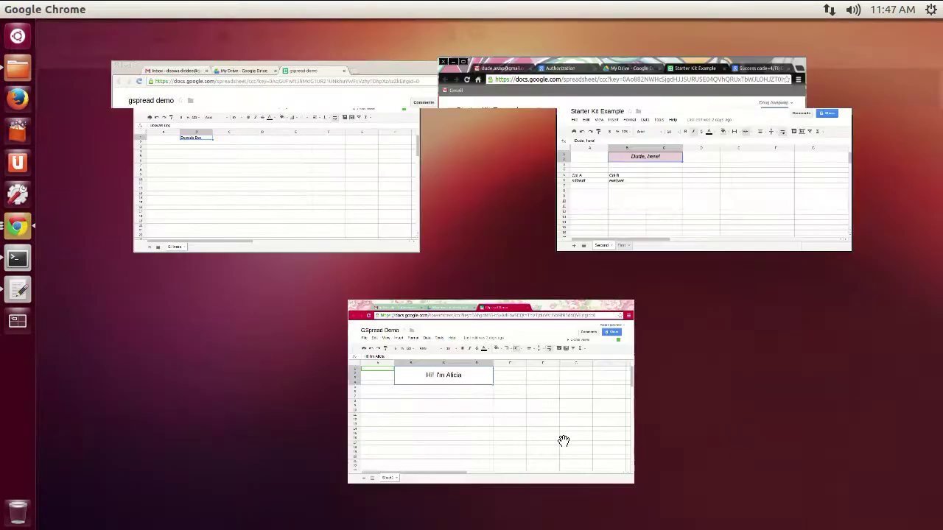
# In the second user's Gmail, paste the authorization URL into a reply to the permission email
pyautogui.click(564, 441)
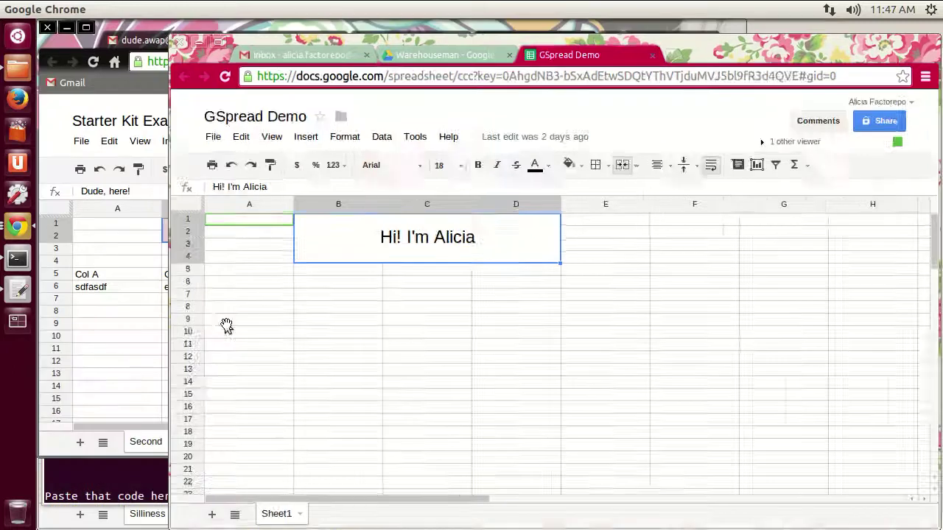
pyautogui.click(295, 53)
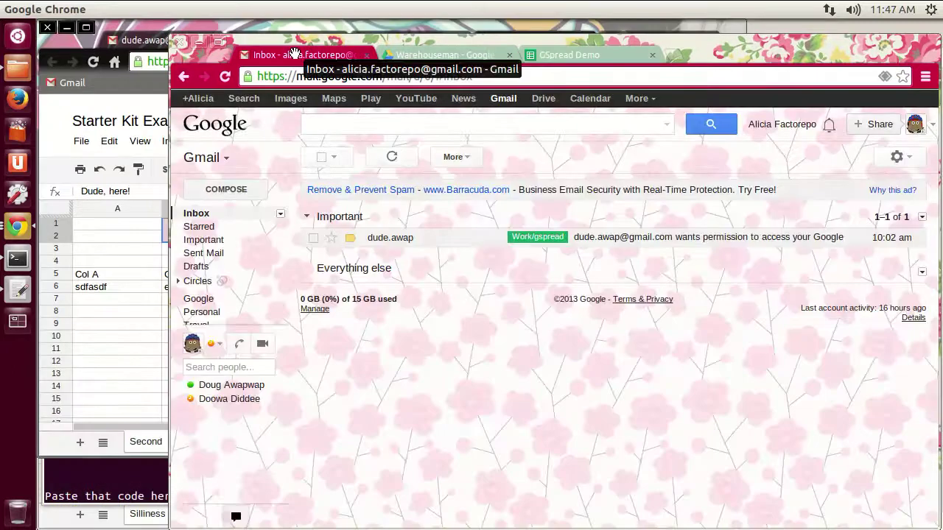
pyautogui.click(599, 237)
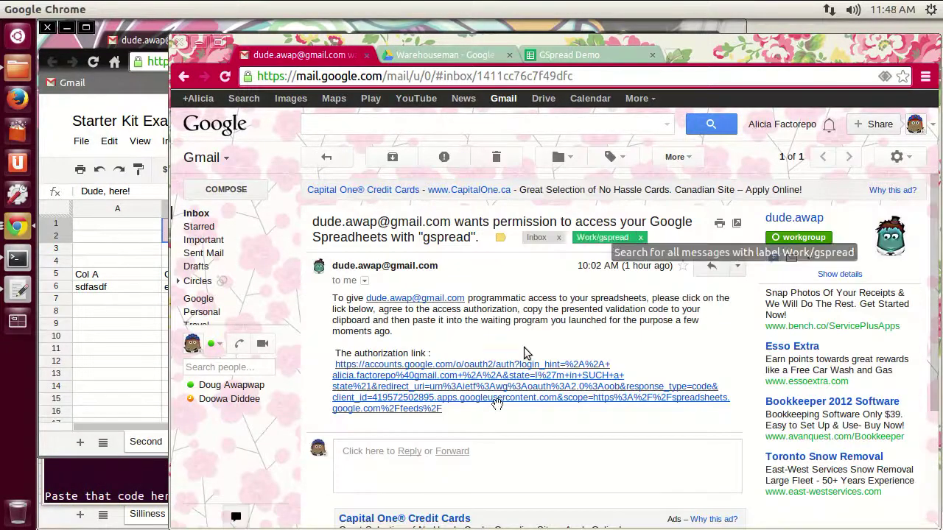
pyautogui.click(387, 457)
pyautogui.hotkey('ctrl', 'v')
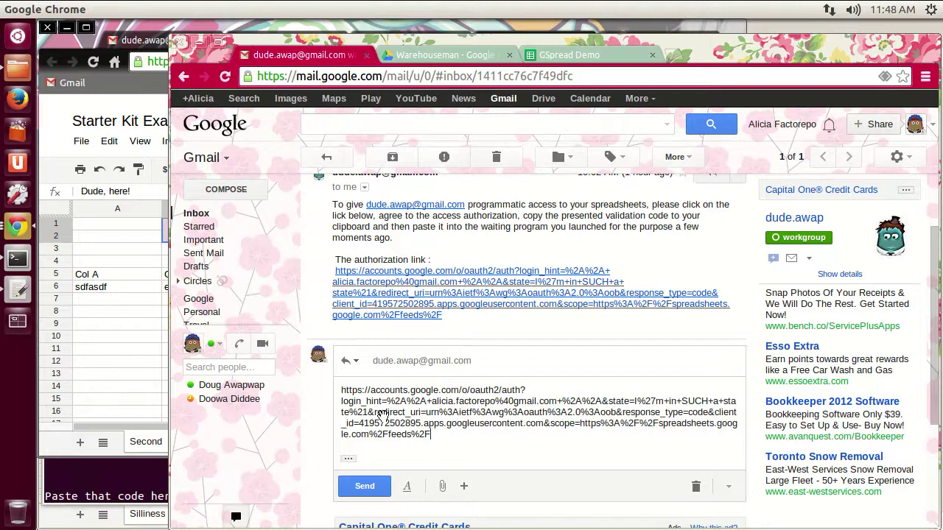
# Accept the access request, submit the verification code to the terminal, and view the GSpread Demo sheet
pyautogui.click(487, 271)
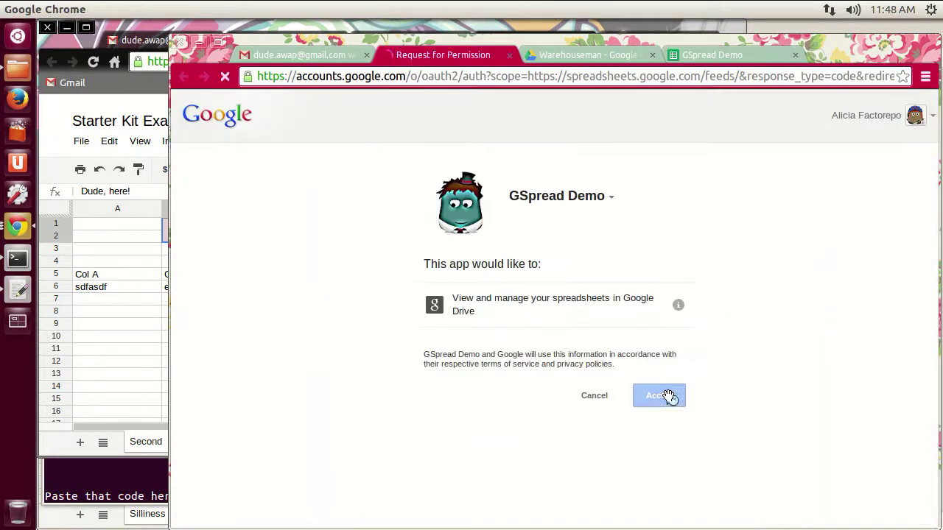
pyautogui.click(668, 397)
pyautogui.click(246, 176)
pyautogui.moveTo(246, 176); pyautogui.dragTo(145, 469)
pyautogui.press('Return')
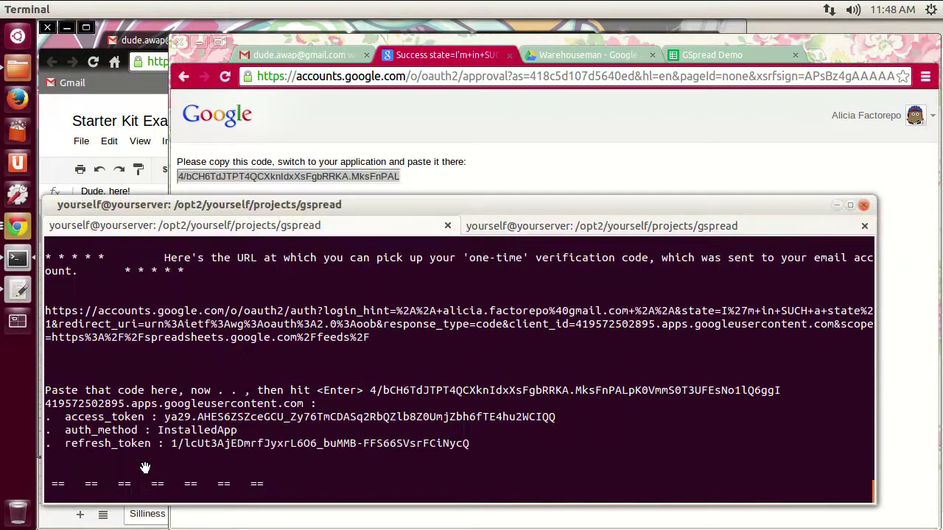
pyautogui.moveTo(45, 490); pyautogui.dragTo(80, 472)
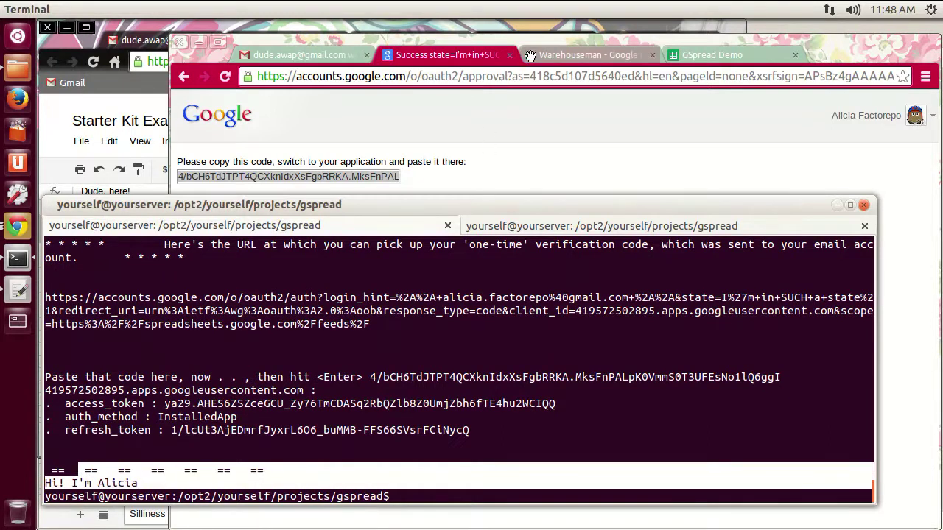
pyautogui.click(696, 54)
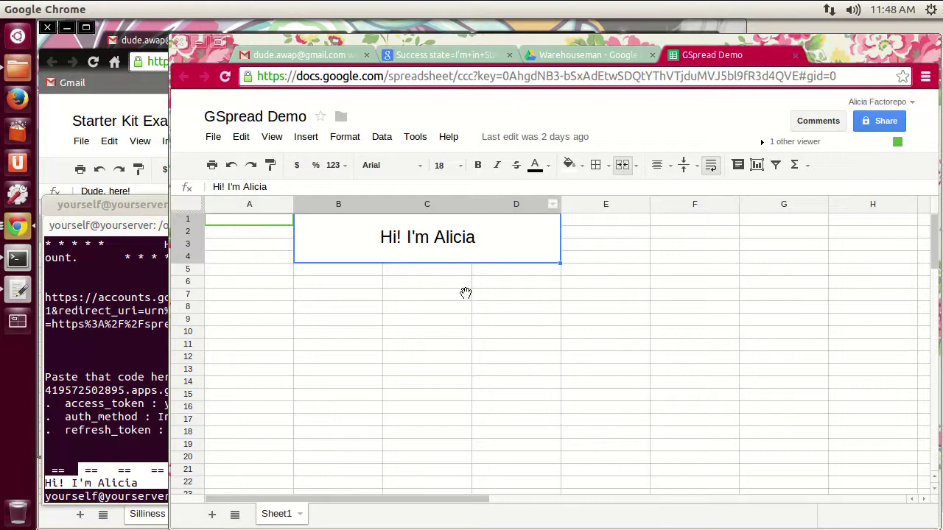